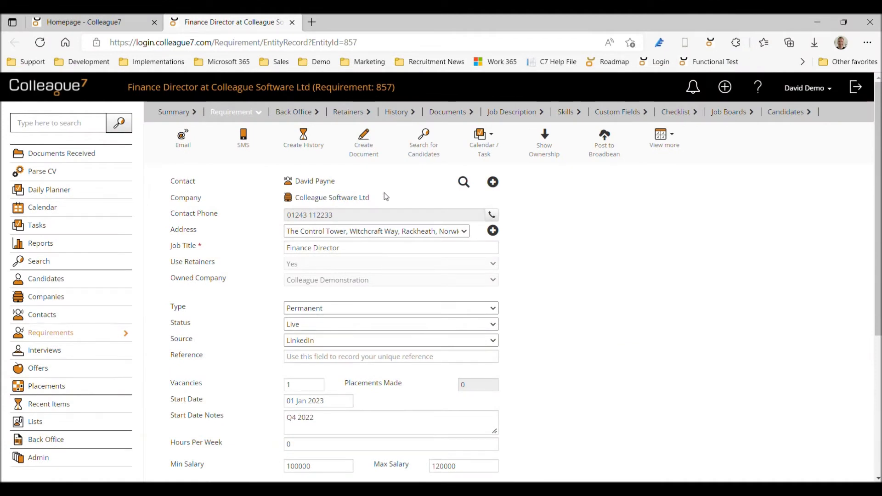
Review the Initial Project Retainer and CV Sent item details on requirement 857's Retainers tab
left_click(347, 113)
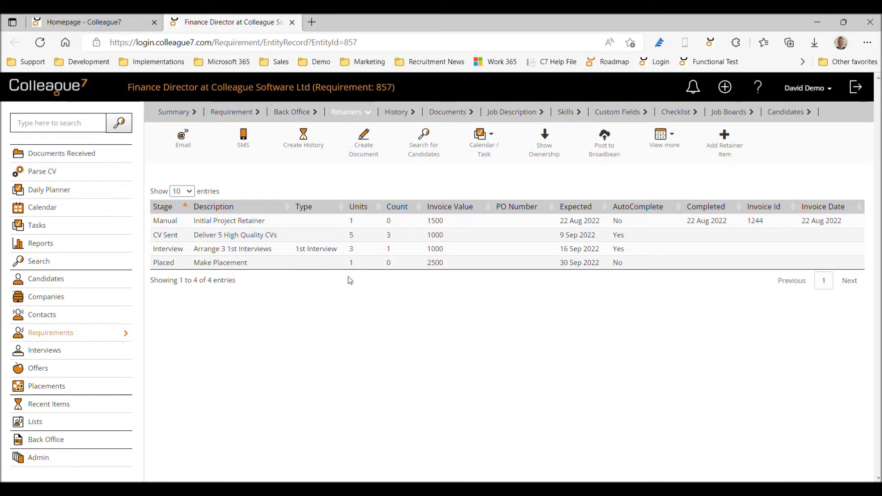
left_click(307, 221)
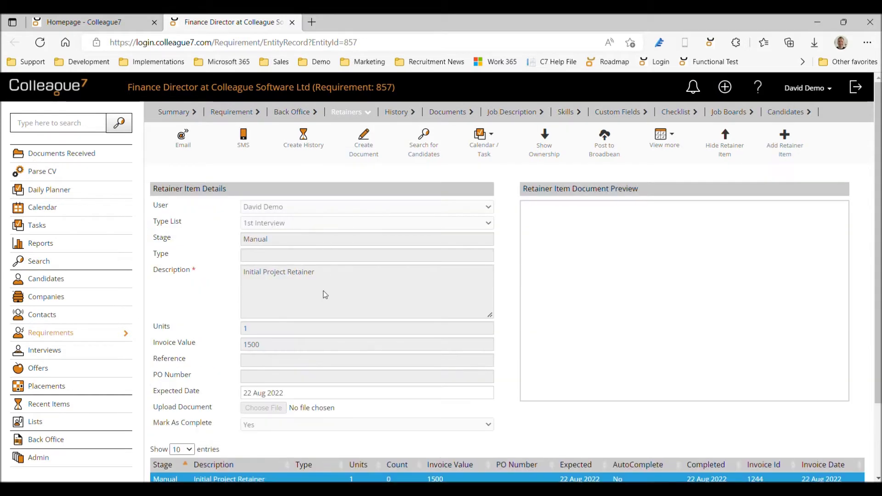
left_click(725, 146)
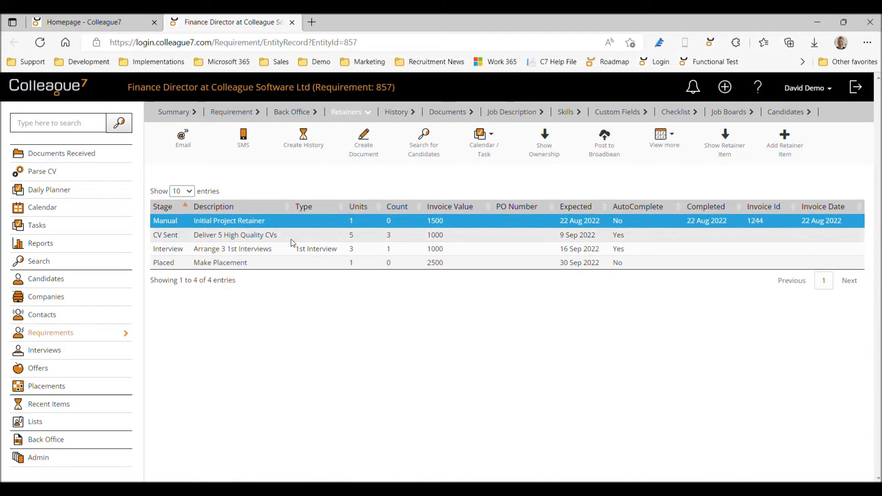
left_click(291, 238)
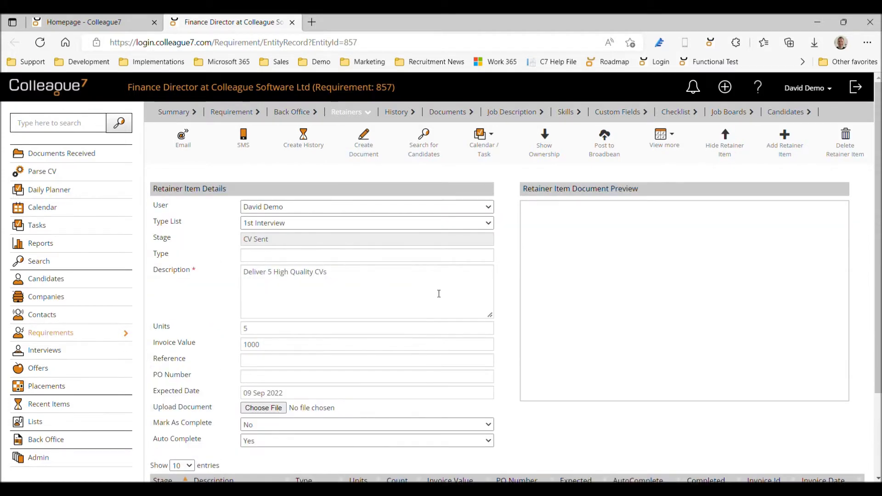
left_click(722, 148)
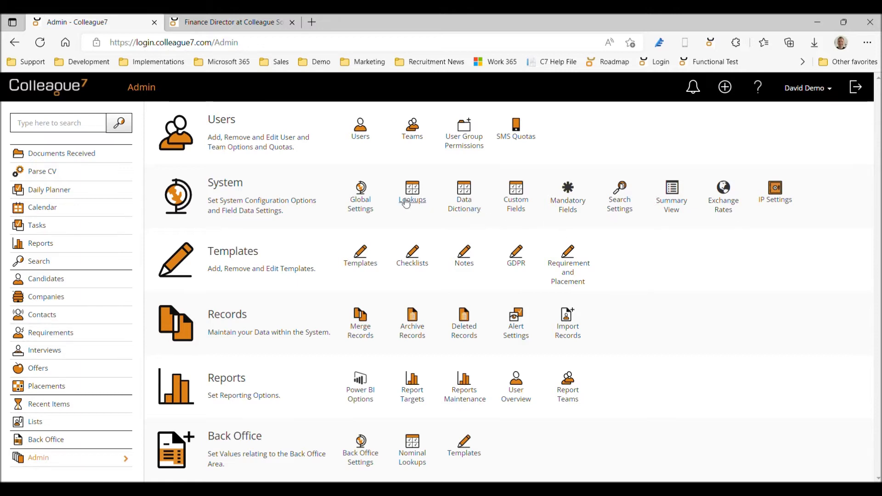
left_click(368, 207)
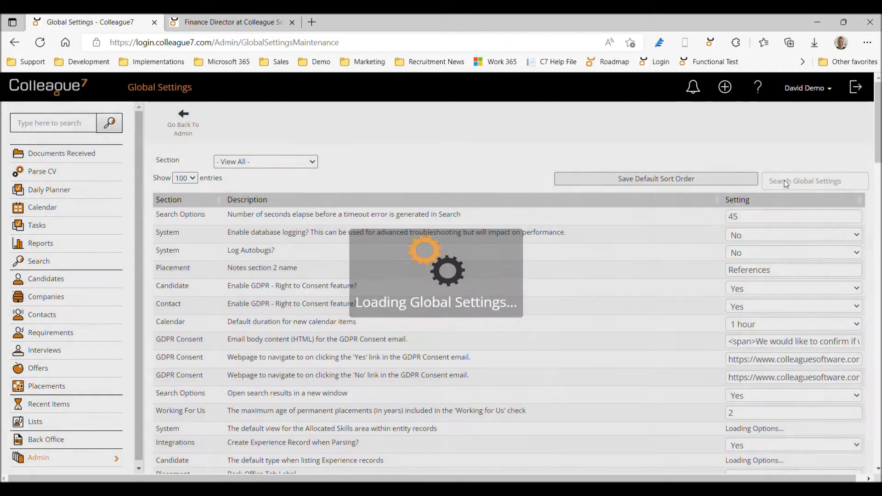
left_click(786, 183)
type("ret")
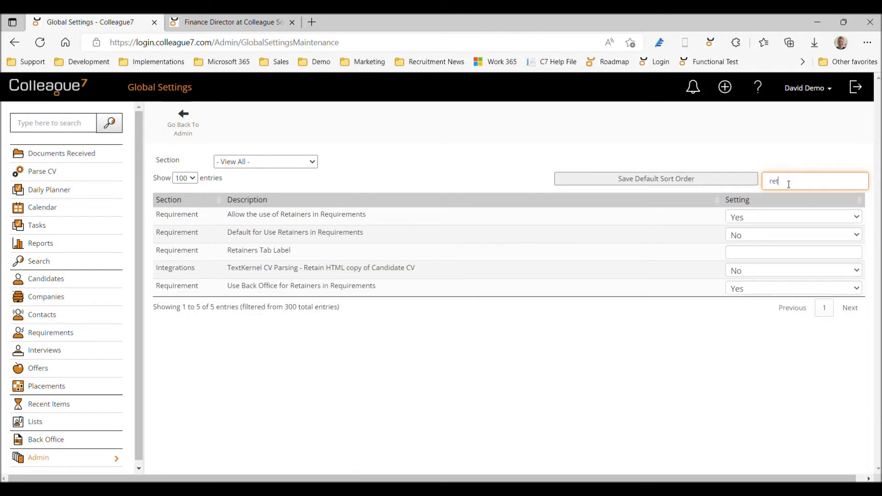
type("ainer")
left_click(483, 171)
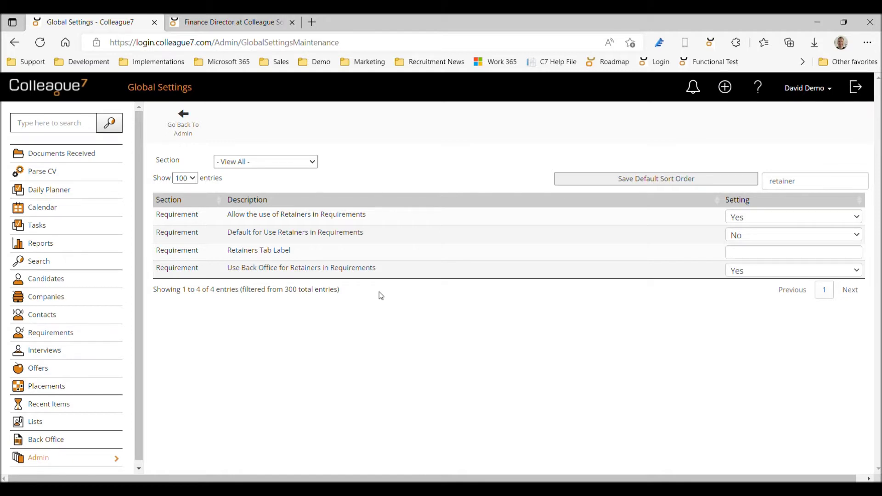
left_click(183, 130)
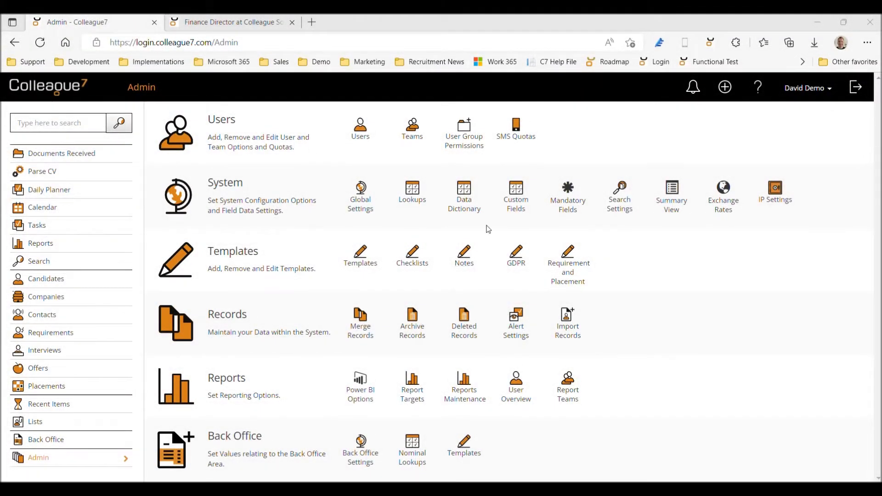
Verify the ADMIN group's Requirement permission for Add/Edit Retainers stays at Full Access
left_click(465, 148)
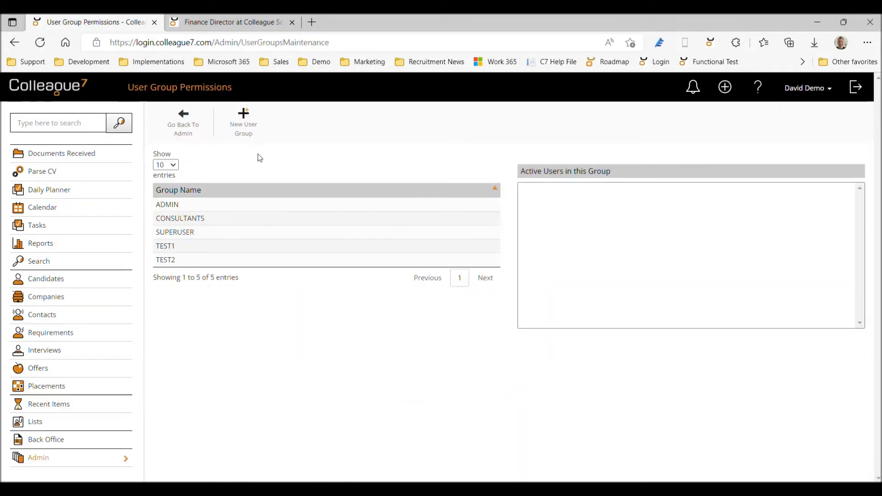
left_click(180, 210)
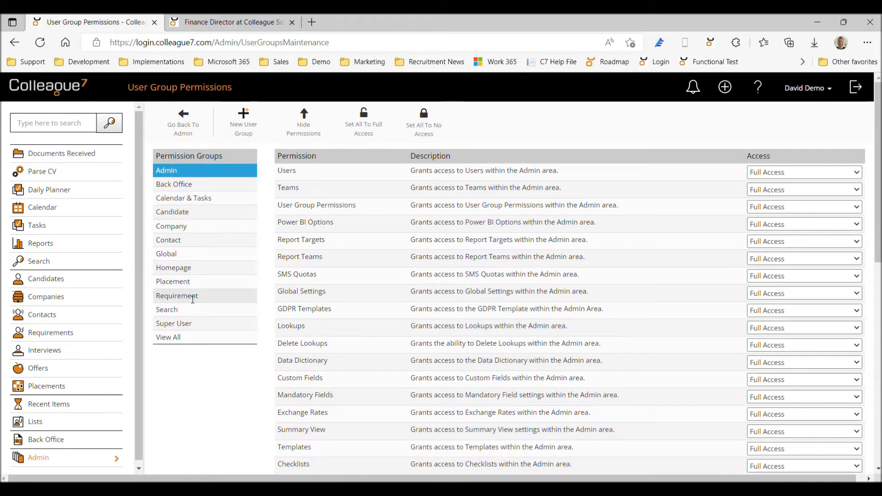
left_click(193, 298)
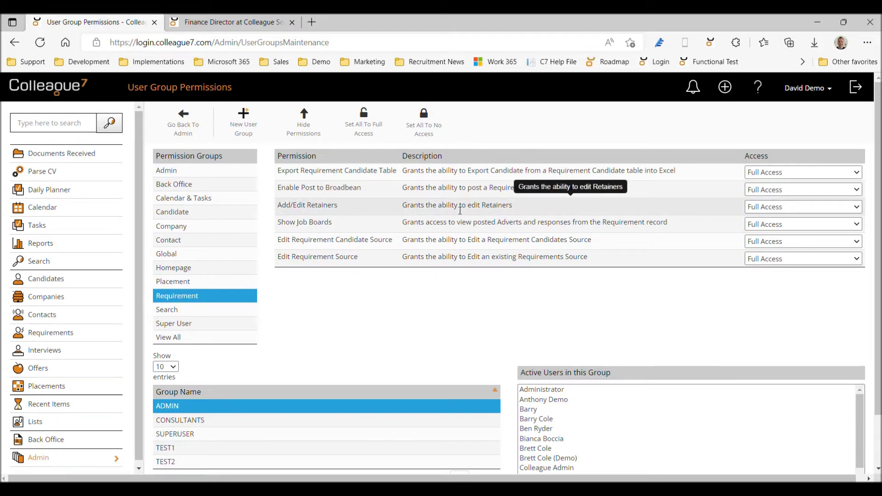
left_click(768, 208)
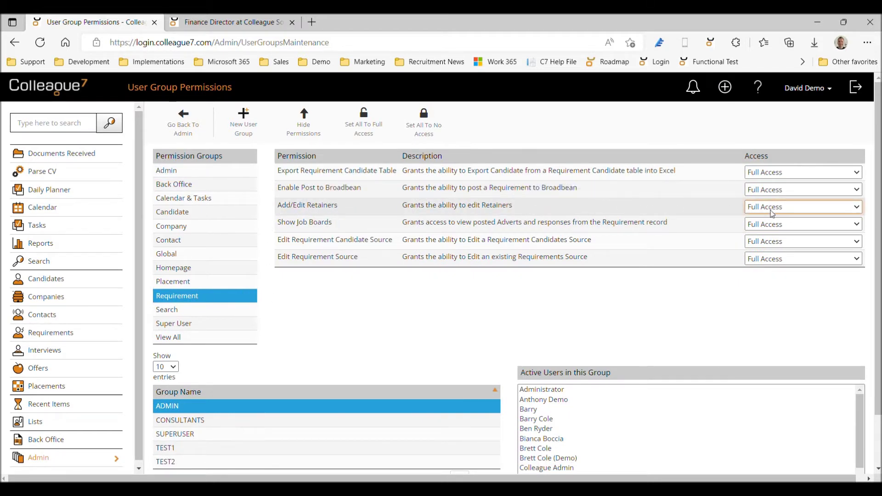
left_click(720, 209)
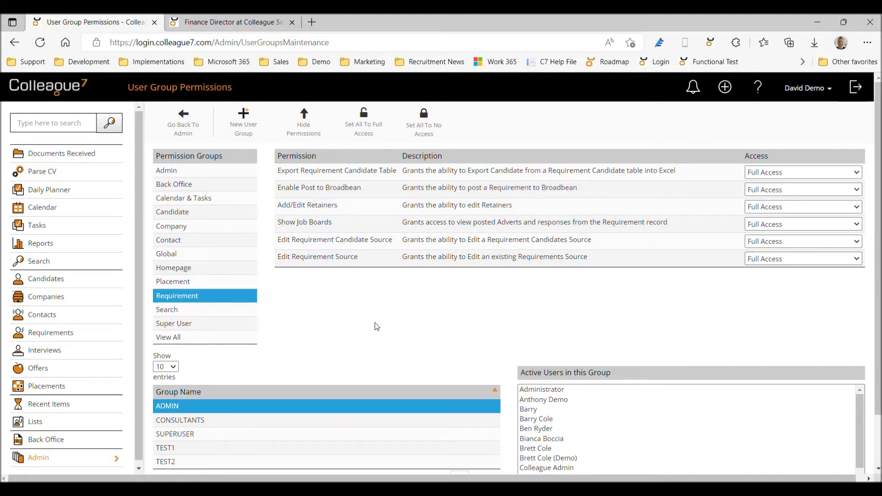
left_click(306, 137)
left_click(183, 137)
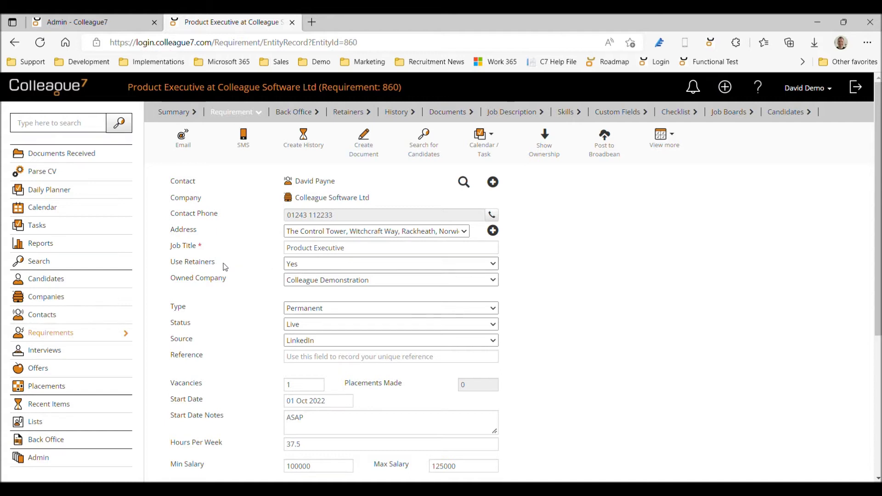
Switch requirement 860's Use Retainers to No and back to Yes, leaving Owned Company unchanged
left_click(297, 114)
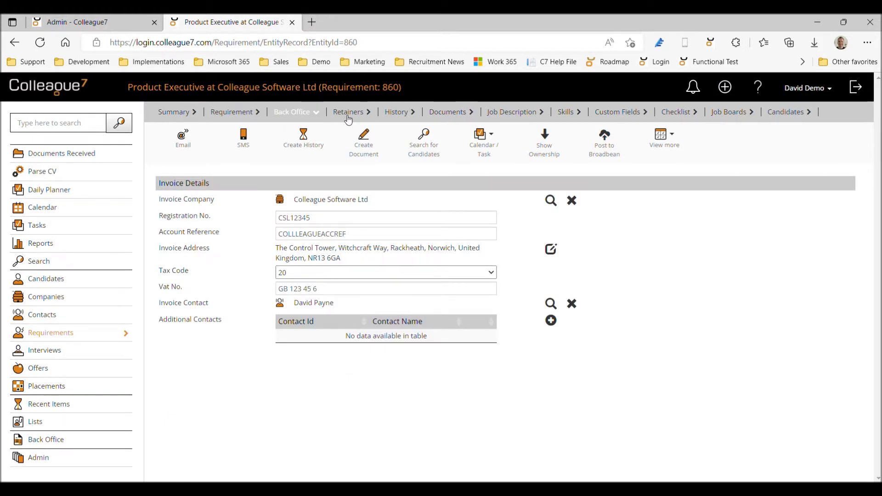
left_click(348, 120)
left_click(240, 118)
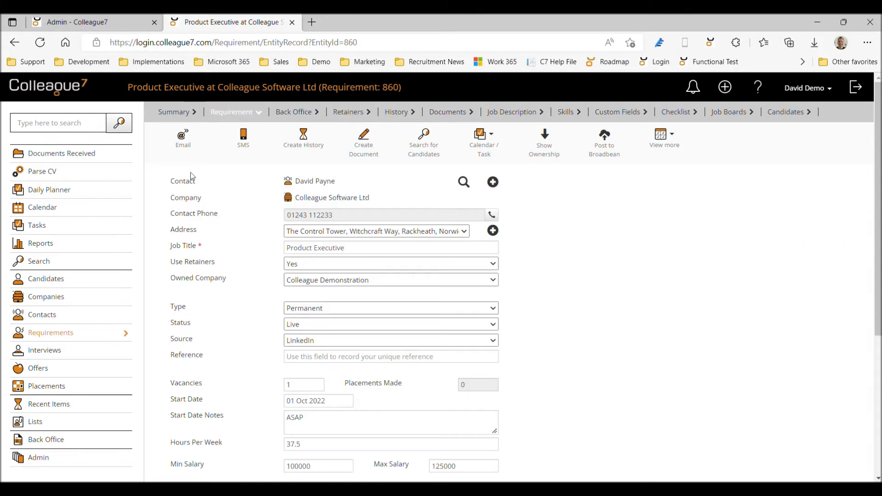
left_click(296, 263)
left_click(294, 279)
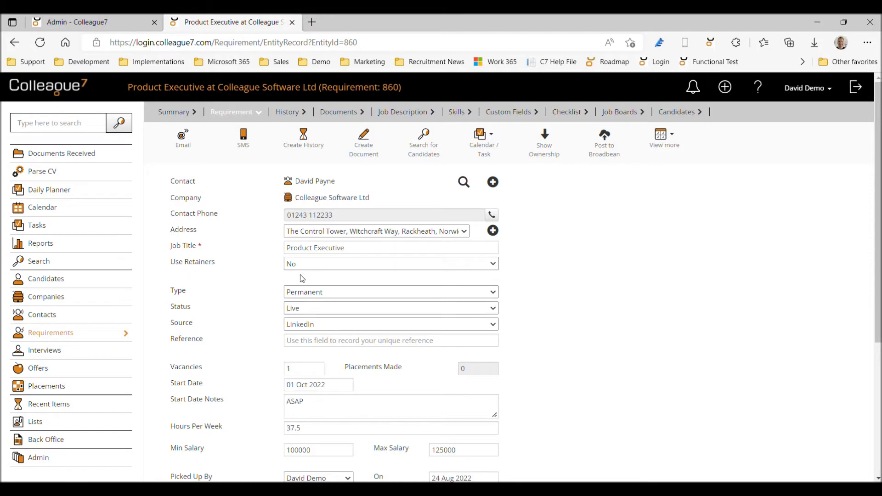
left_click(264, 282)
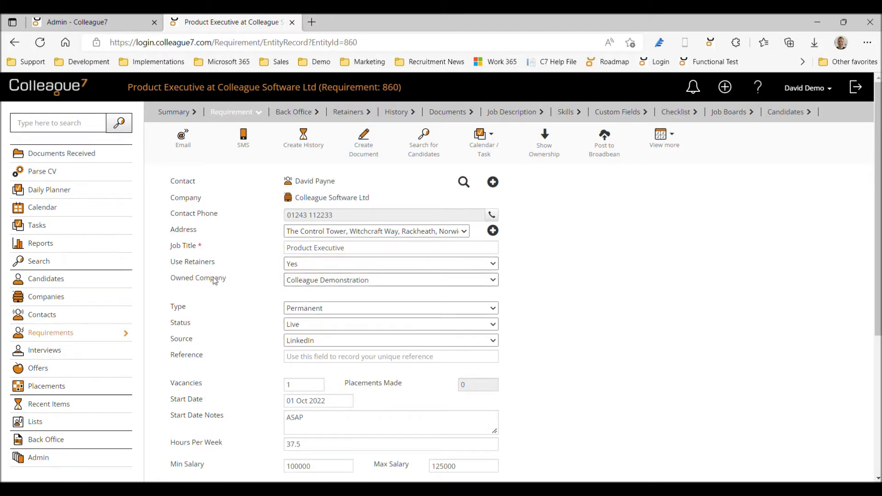
left_click(309, 283)
left_click(232, 279)
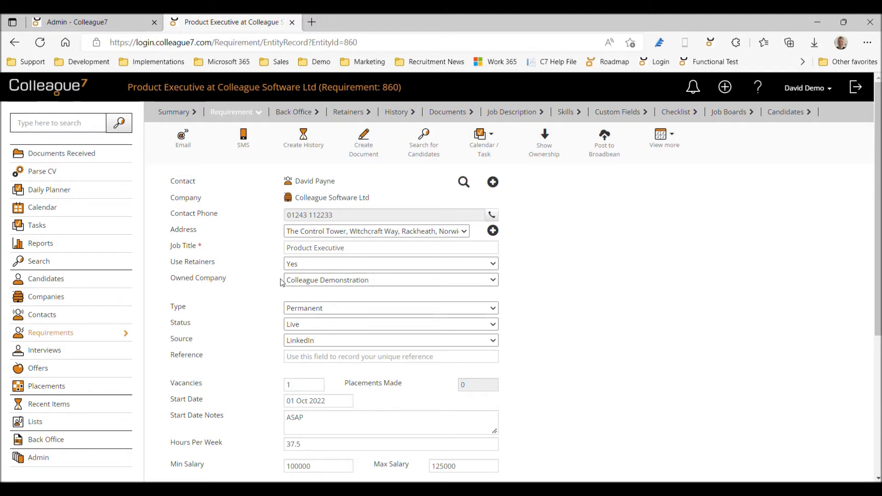
left_click(287, 265)
Check requirement 860's Back Office invoice details and empty retainer list, then begin a new item
left_click(299, 115)
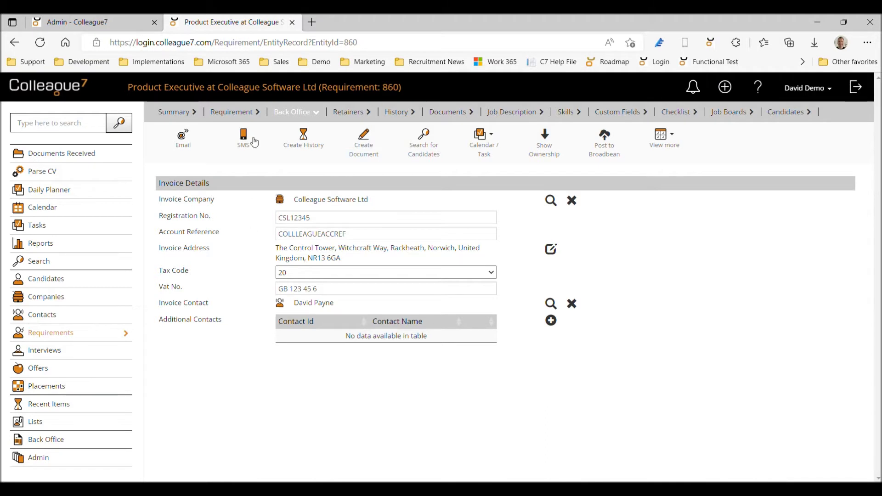
left_click(243, 116)
left_click(351, 118)
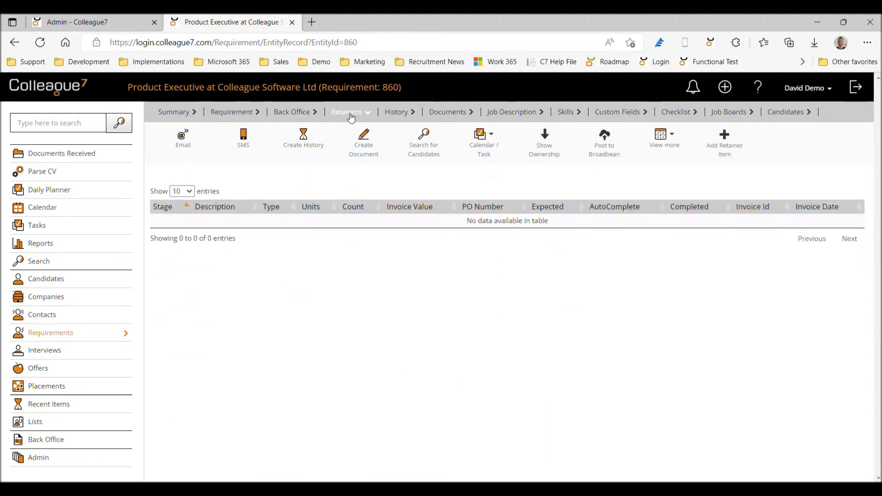
left_click(287, 117)
left_click(237, 115)
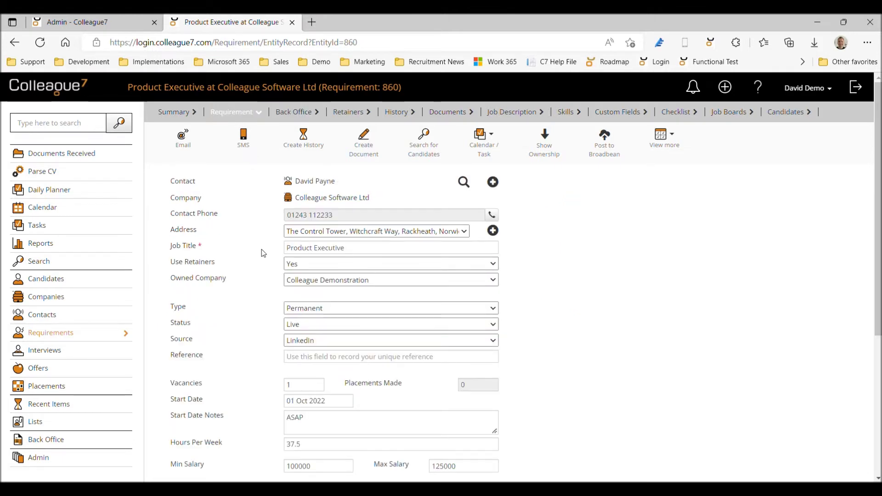
left_click(347, 113)
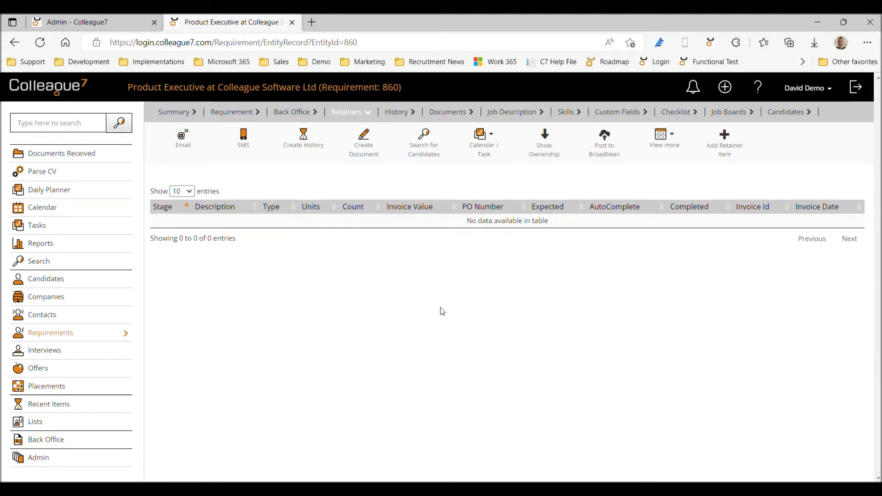
left_click(729, 156)
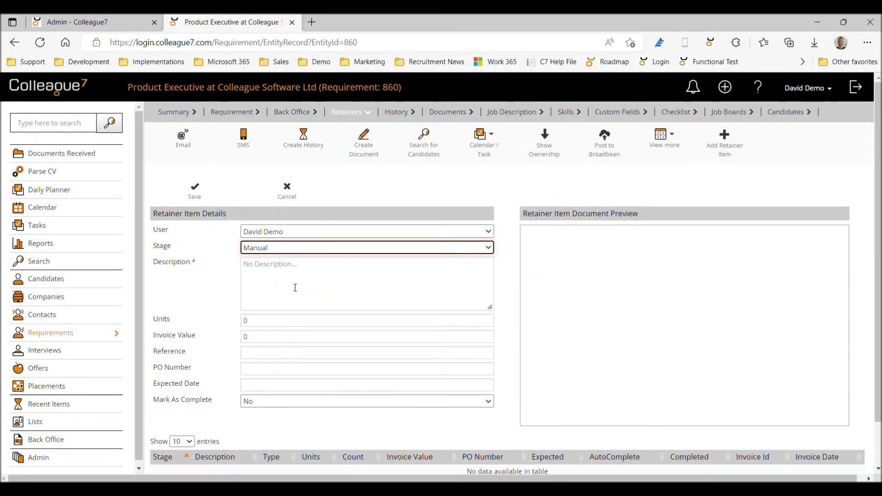
Save a retainer item 'Initial Retainer to start the project': 1 unit, 1500, expected 26 Aug 2022
left_click(298, 286)
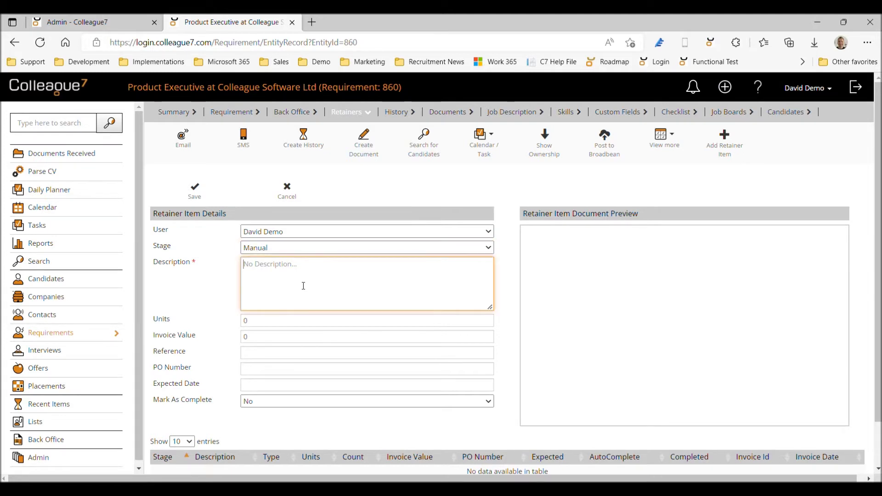
type("Initial Reta")
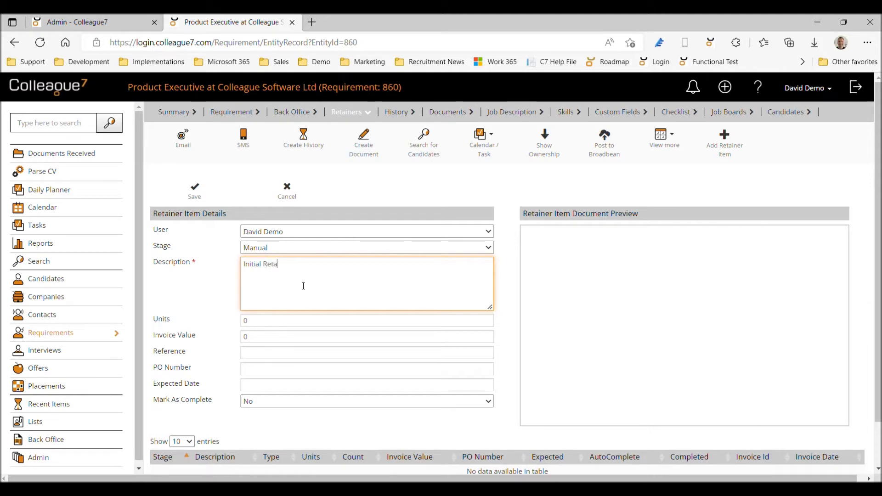
type("in")
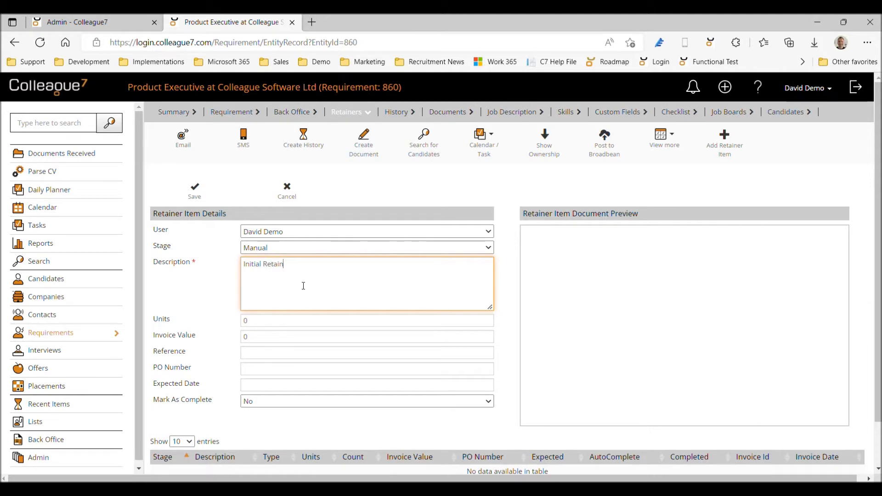
type("er to start the project")
left_click(287, 325)
type("1")
left_click(282, 343)
type("1500")
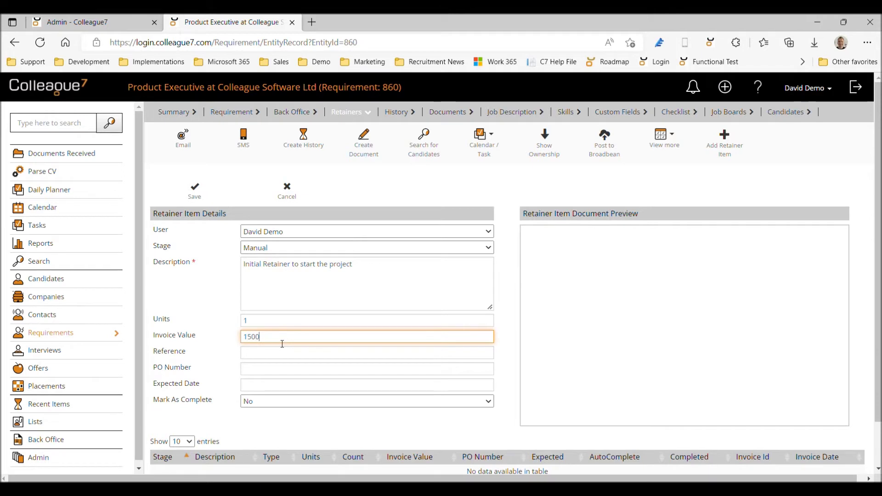
left_click(257, 385)
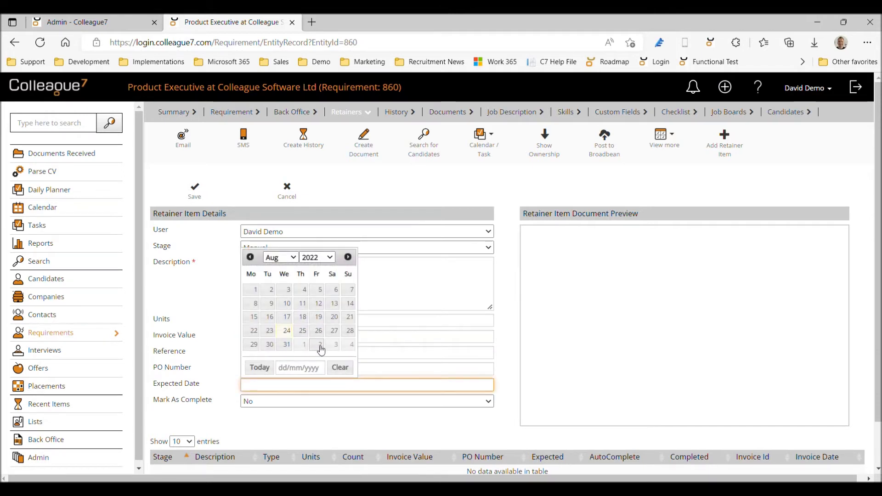
left_click(317, 332)
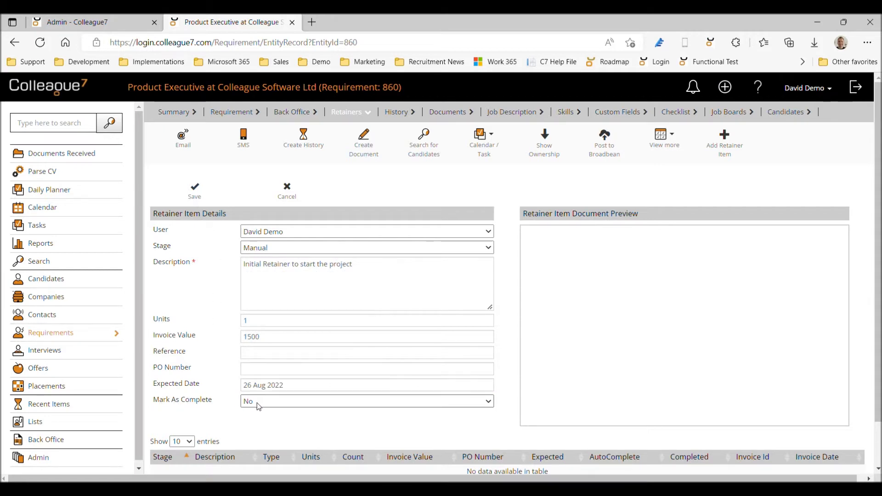
left_click(195, 192)
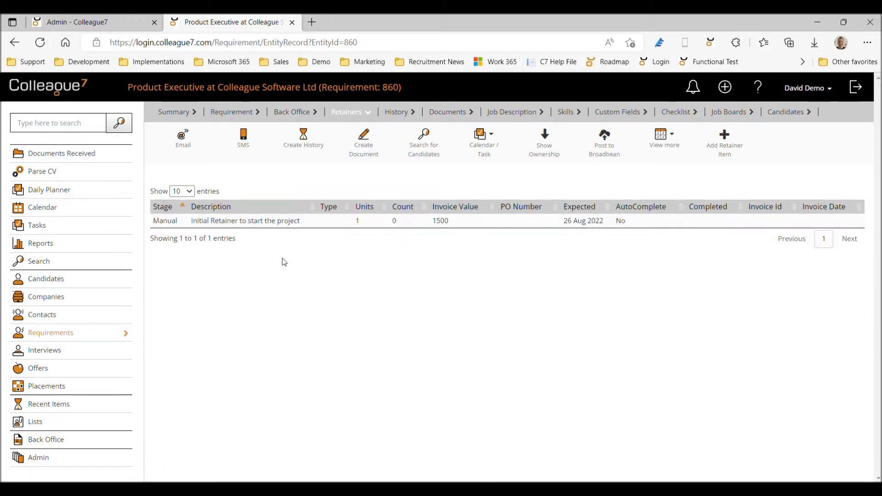
Inspect the saved initial retainer item's details, then deselect its row
left_click(296, 223)
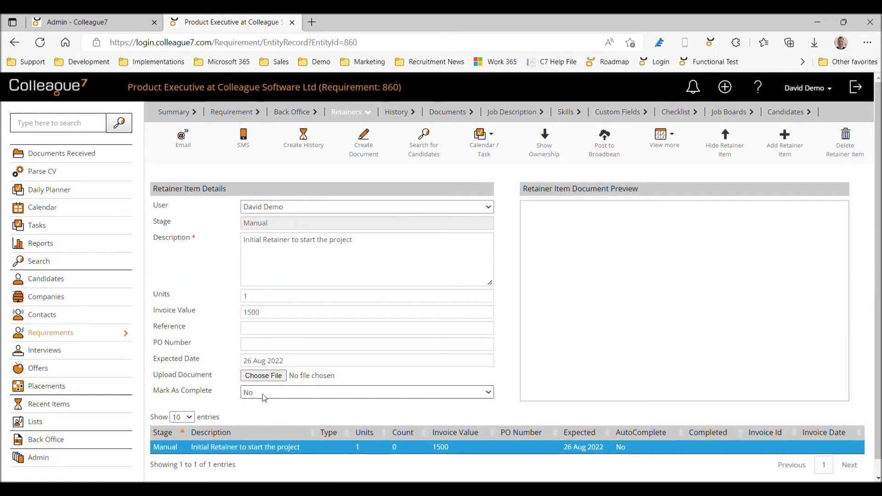
left_click(726, 156)
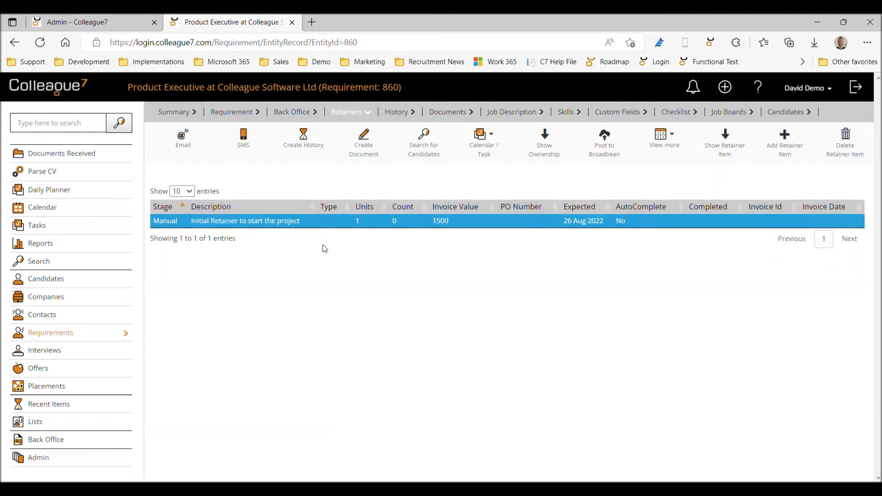
left_click(309, 224)
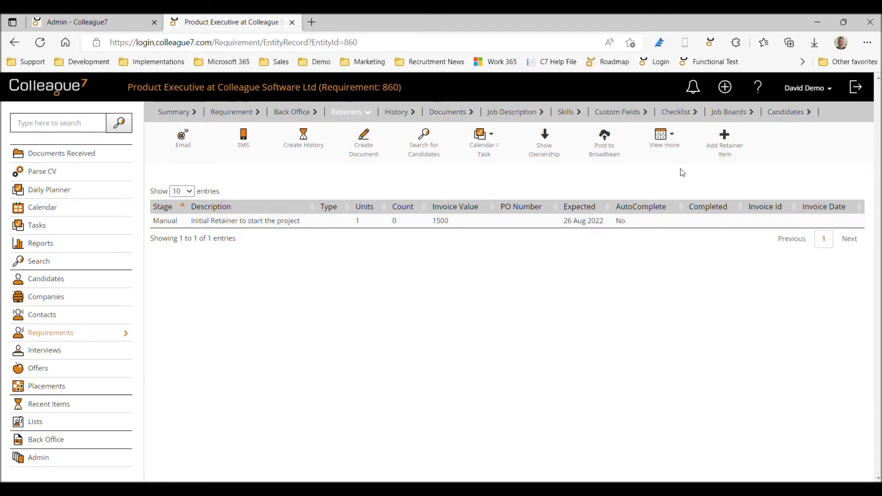
Add a CV Sent retainer item 'Send 8 High Quality CVs' with 8 units at 1500
left_click(725, 138)
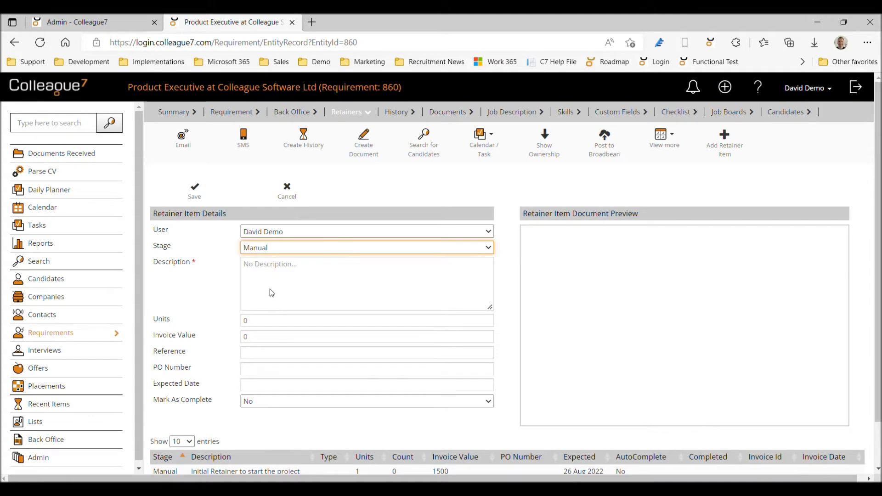
key("Down")
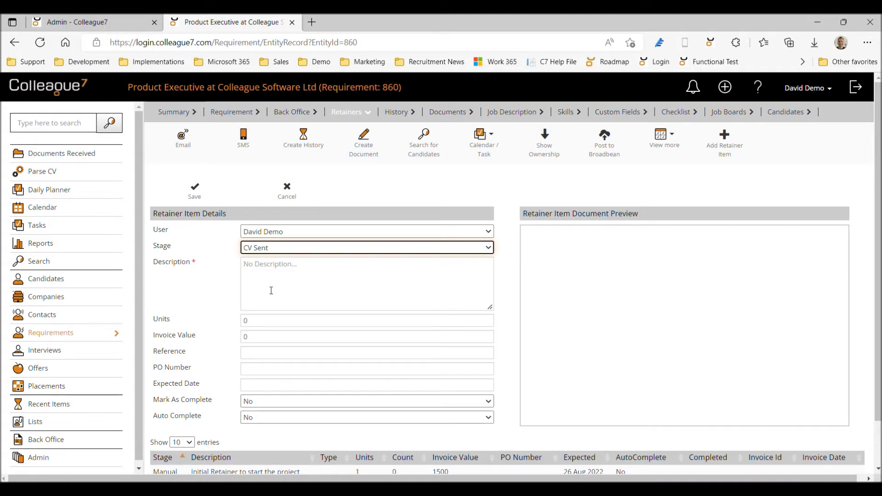
left_click(275, 286)
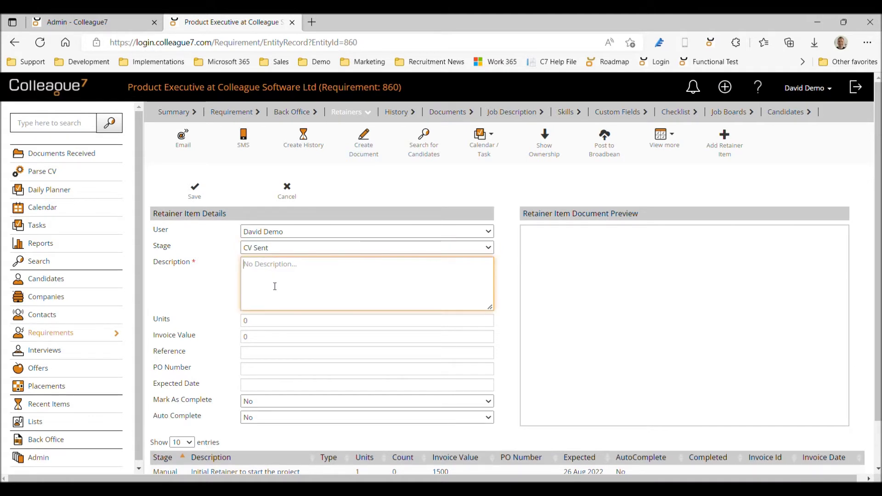
type("Send 8 High Quality CVs")
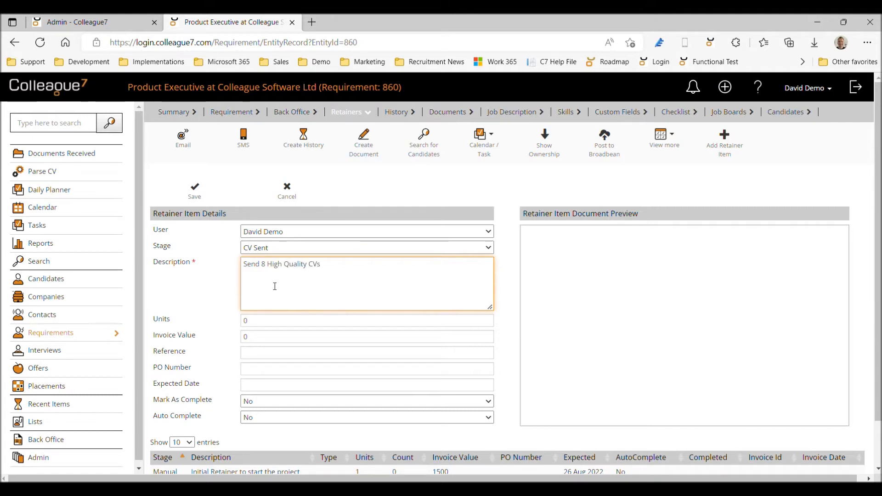
left_click(274, 326)
type("8")
left_click(269, 340)
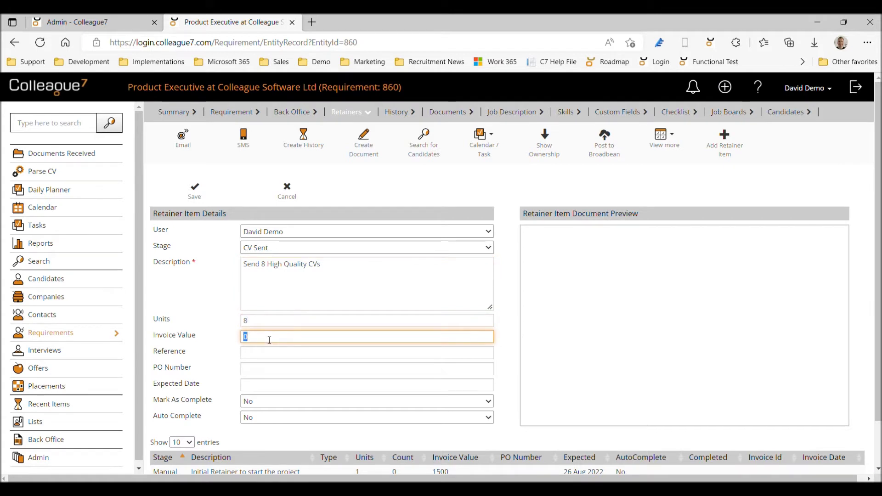
type("1500")
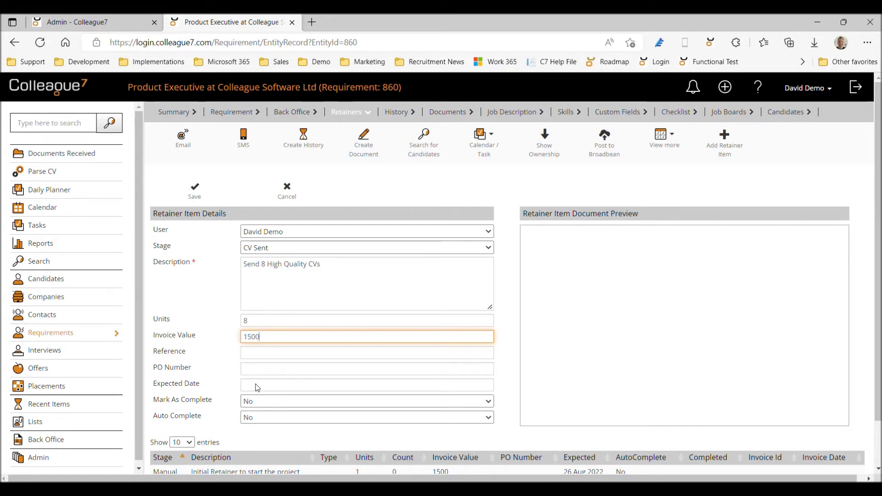
Set the CV Sent item's expected date to 2 Sep 2022, Auto Complete Yes, and save
left_click(259, 370)
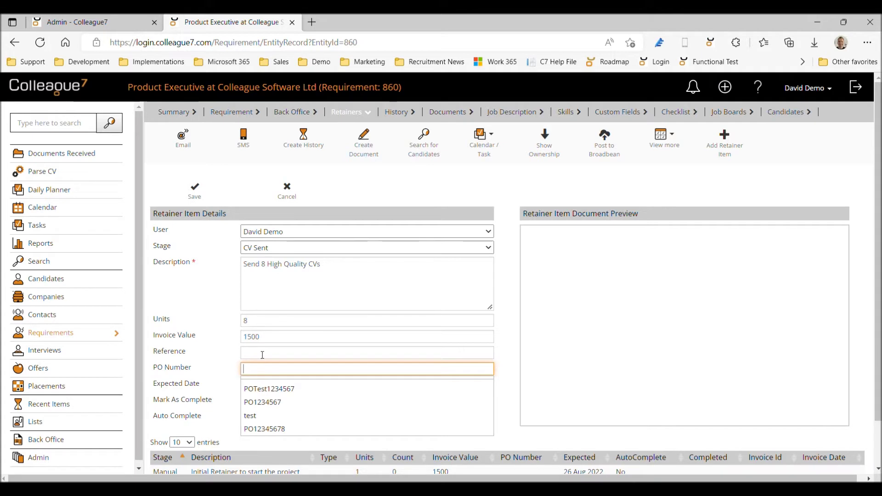
left_click(268, 355)
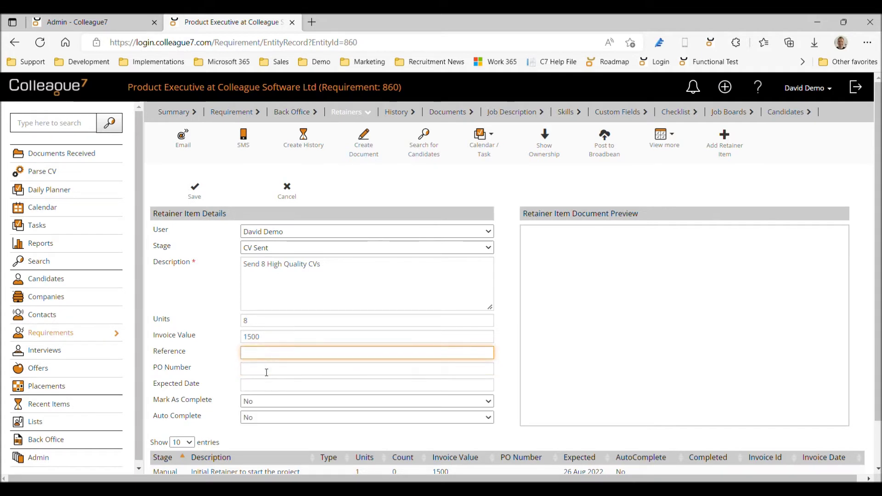
left_click(256, 386)
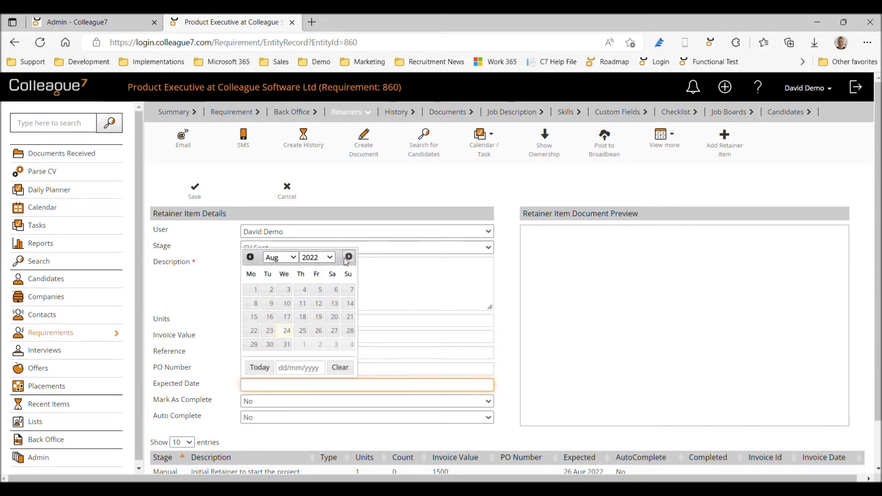
left_click(320, 290)
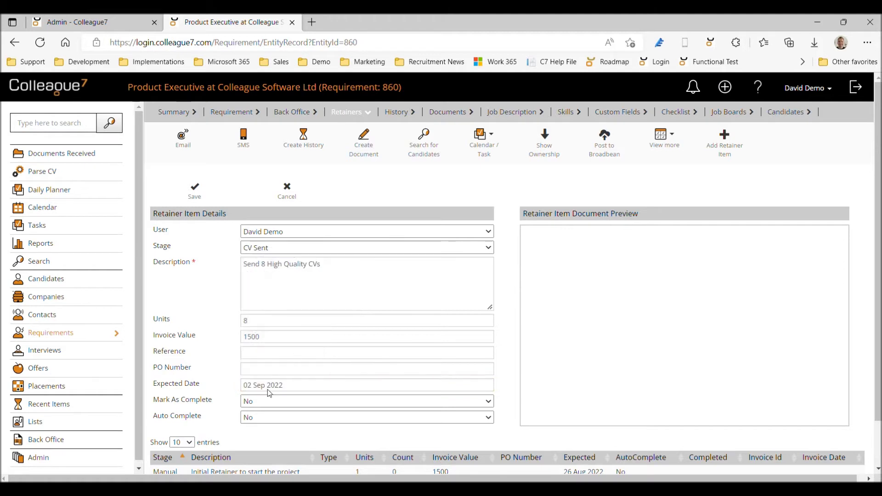
left_click(249, 419)
left_click(252, 442)
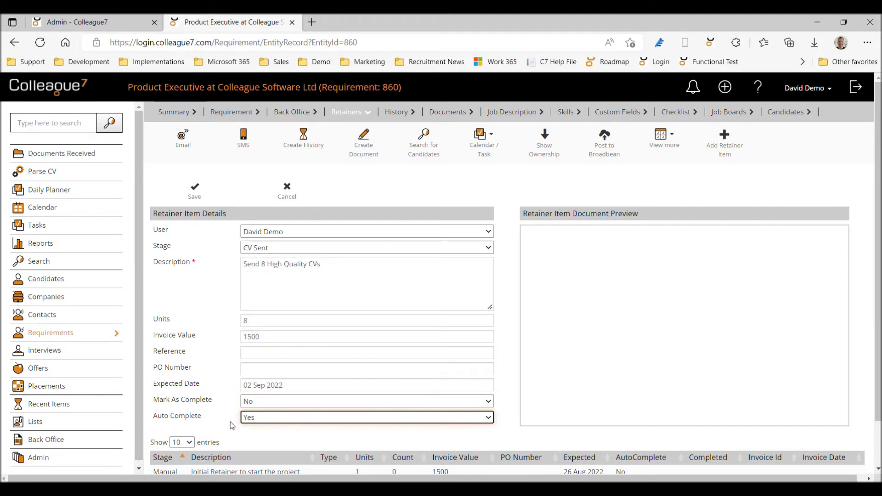
left_click(194, 192)
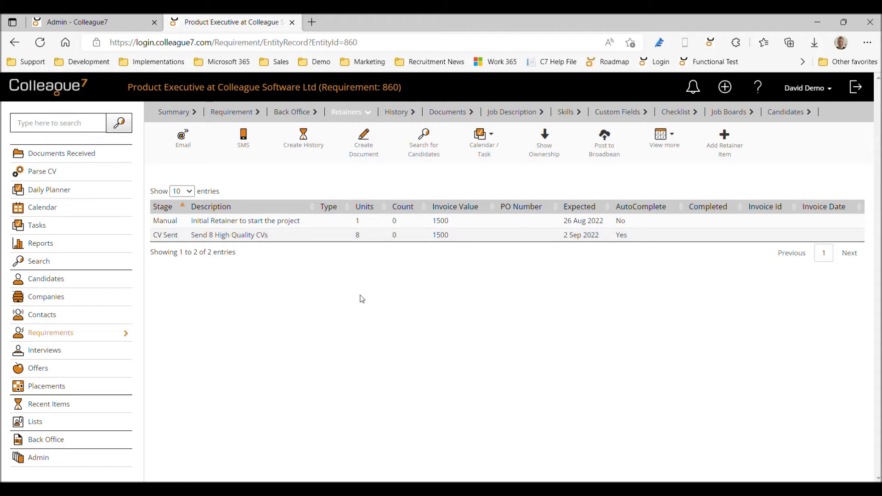
Add an Interview item, type 1st Interview, '1st interview retainer', 3 units at 1000
left_click(725, 146)
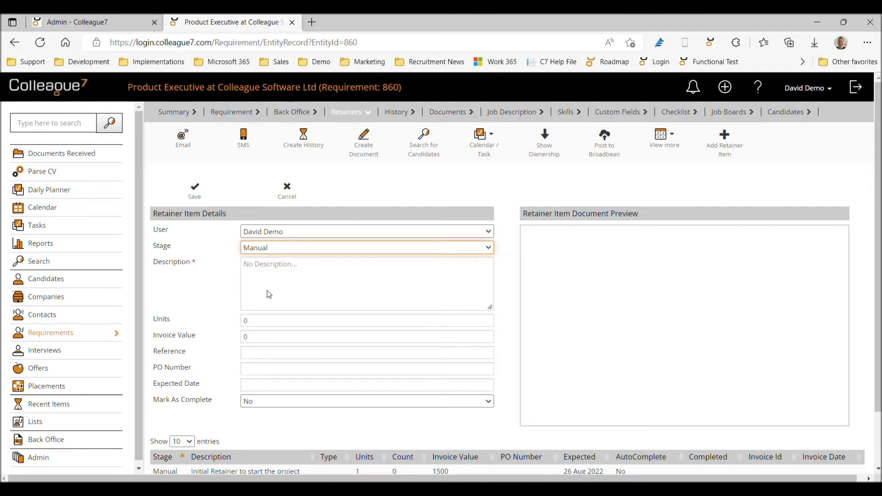
key("Down")
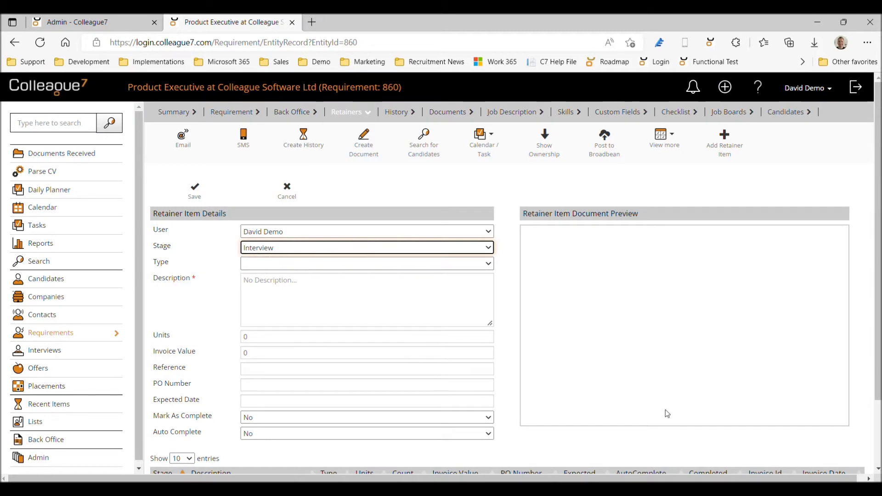
left_click(262, 264)
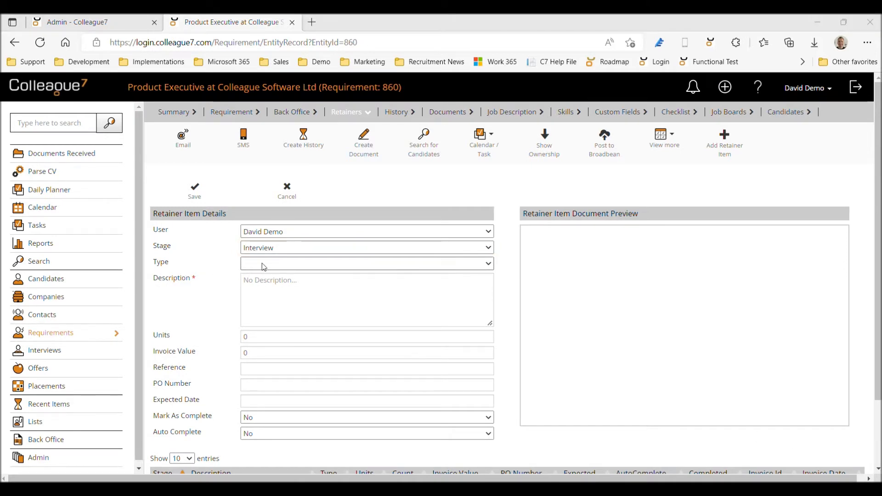
key("Down")
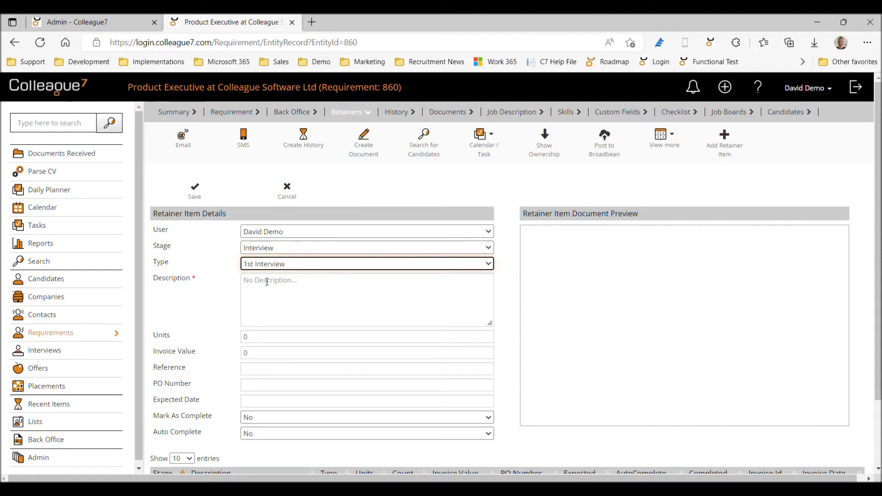
left_click(280, 301)
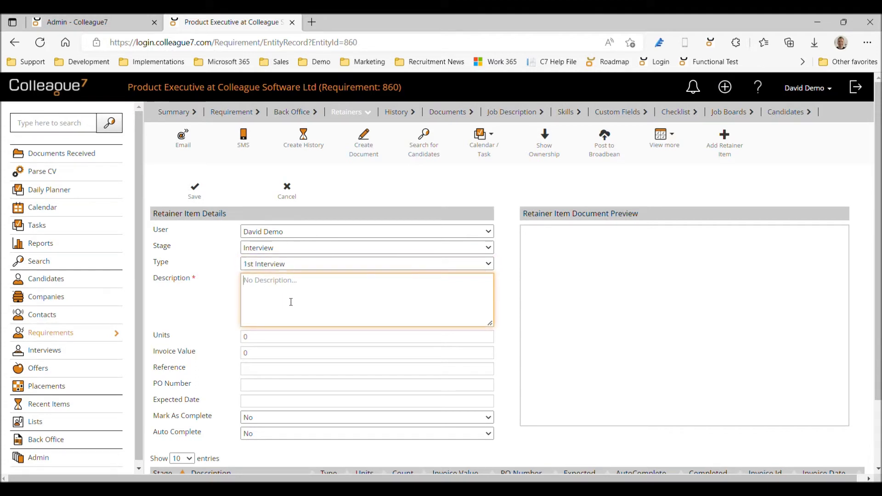
type("1st in")
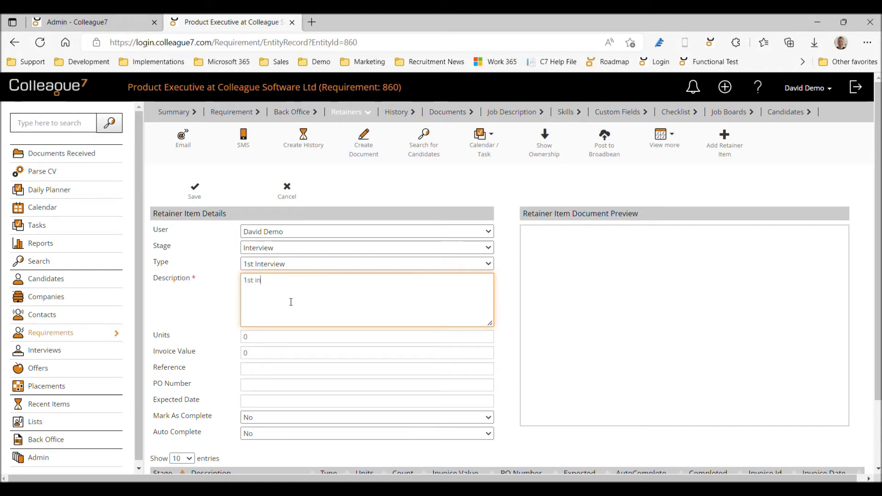
type("terview retainer")
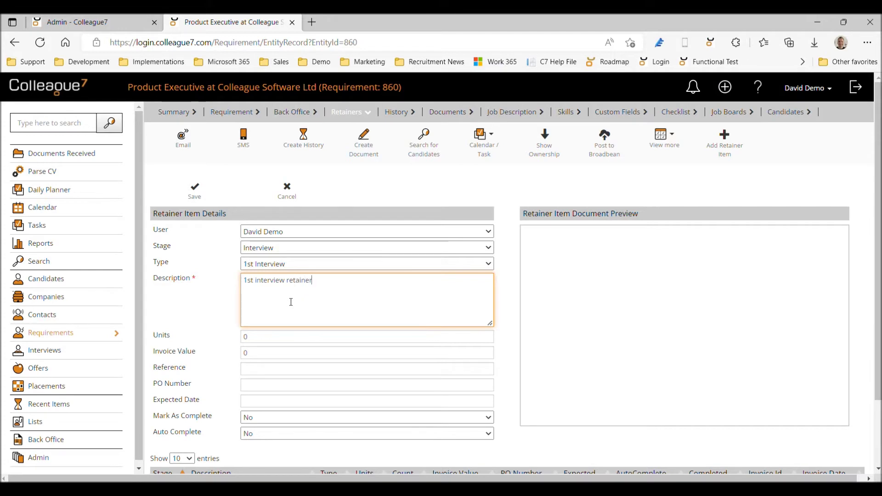
left_click(290, 339)
type("3")
left_click(277, 356)
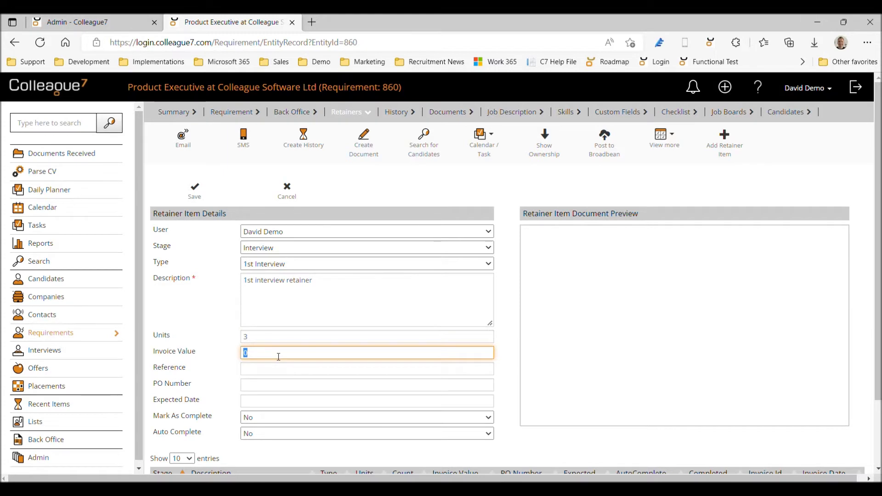
type("1000")
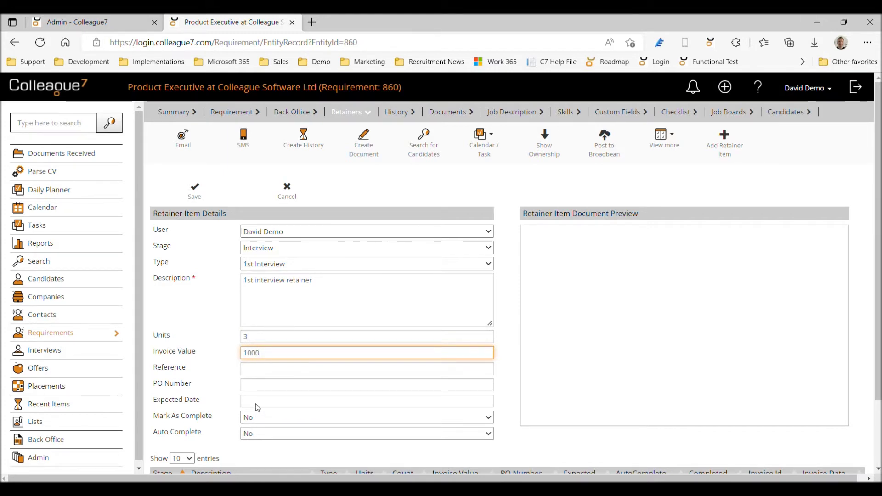
Set Auto Complete Yes and expected date 9 Sep 2022, save, and start another retainer item
left_click(256, 434)
left_click(255, 455)
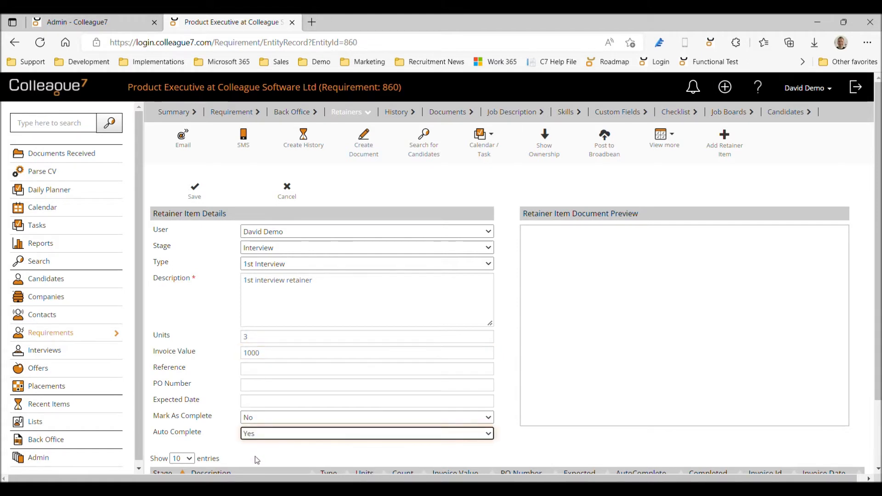
left_click(255, 404)
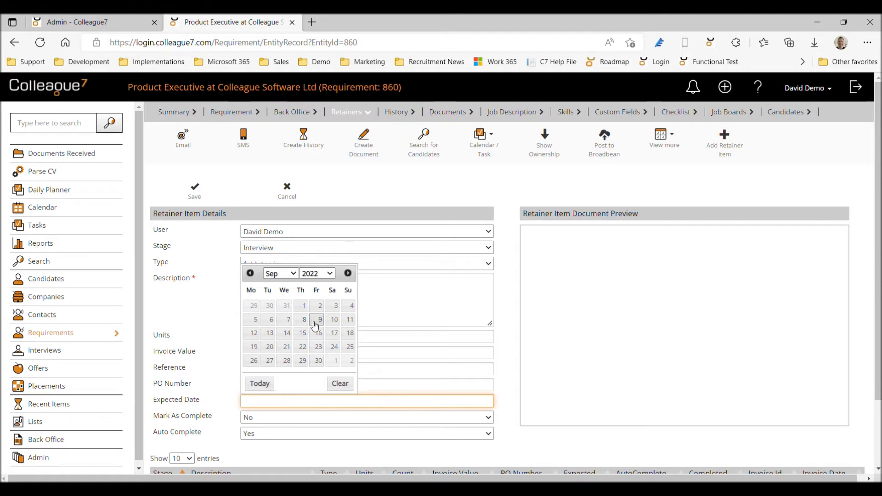
left_click(320, 319)
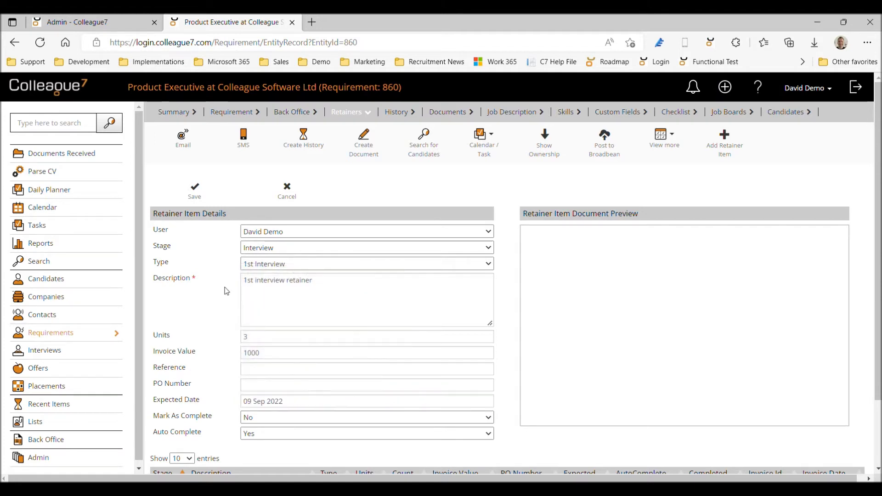
left_click(194, 192)
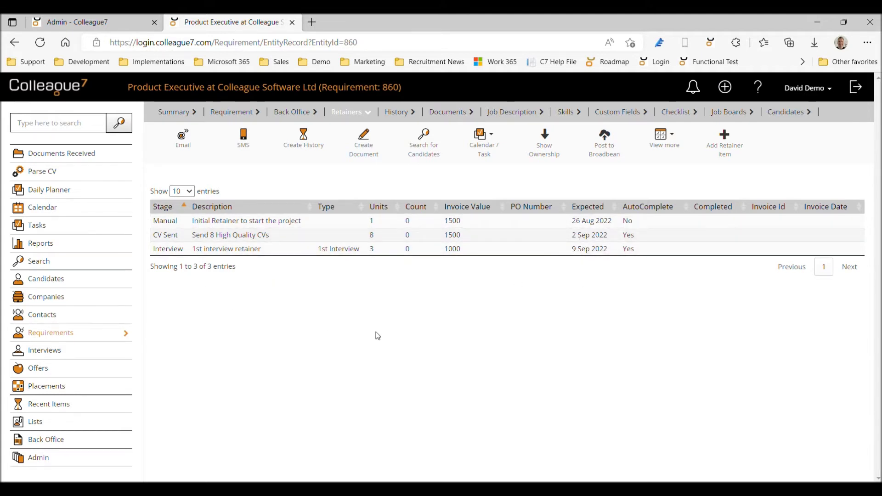
left_click(727, 147)
left_click(256, 247)
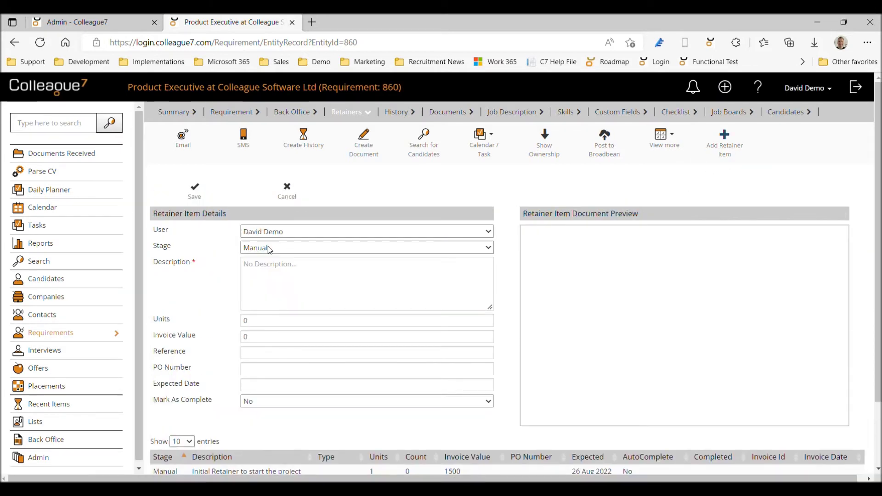
Set the new item to stage Placed, description 'Candidate Placed', 1 unit, value 2000
left_click(268, 307)
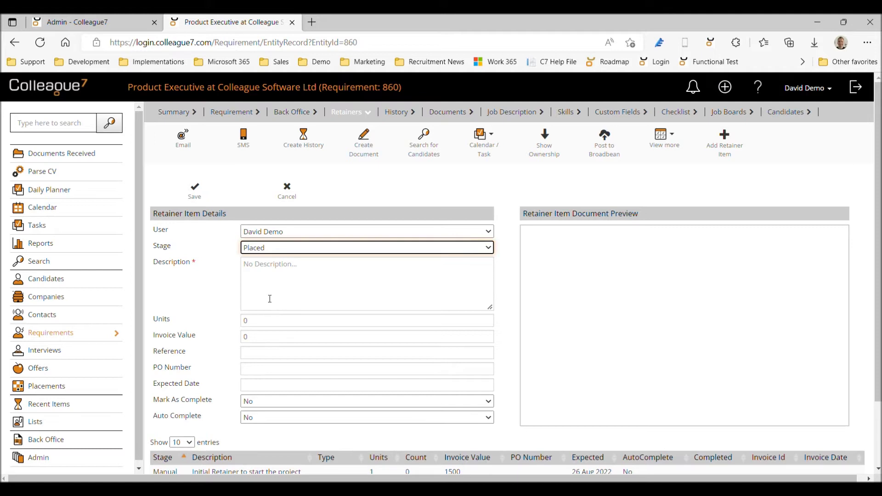
left_click(277, 284)
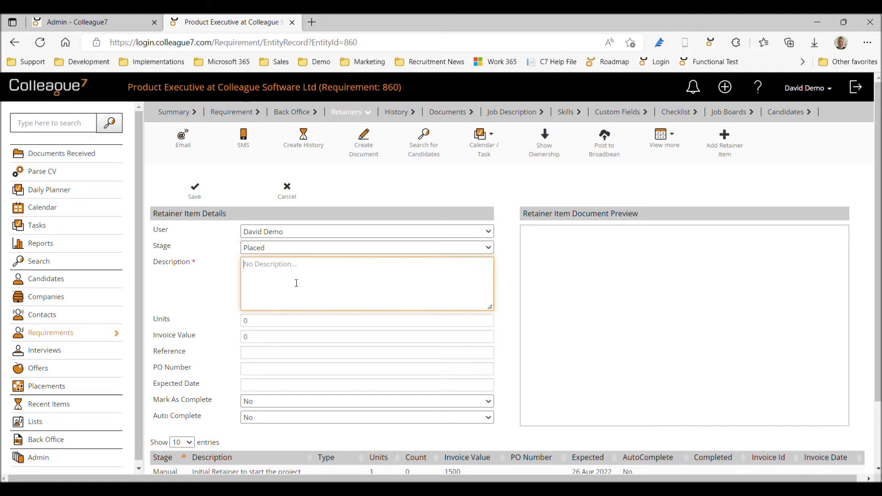
type("Candidate Placed")
left_click(261, 321)
key("Tab")
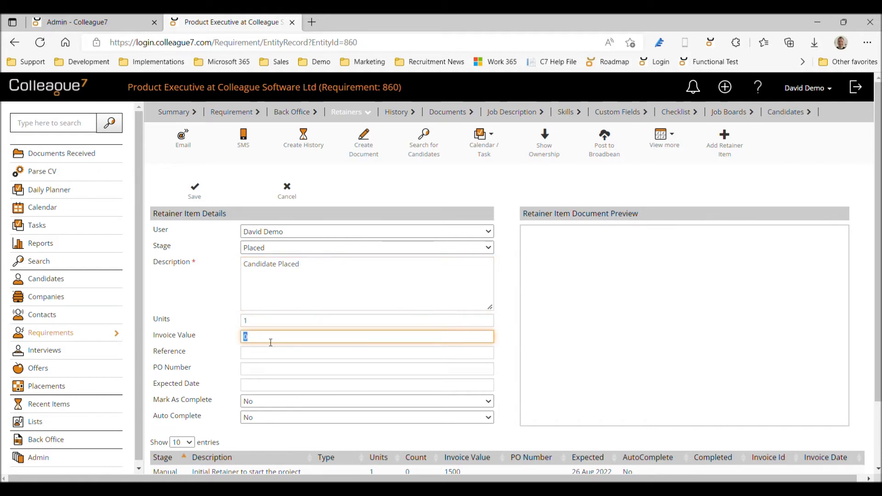
type("2000")
Set the Placed item's expected date to 23 Sep 2022, save, and reopen the initial retainer
left_click(255, 387)
left_click(349, 258)
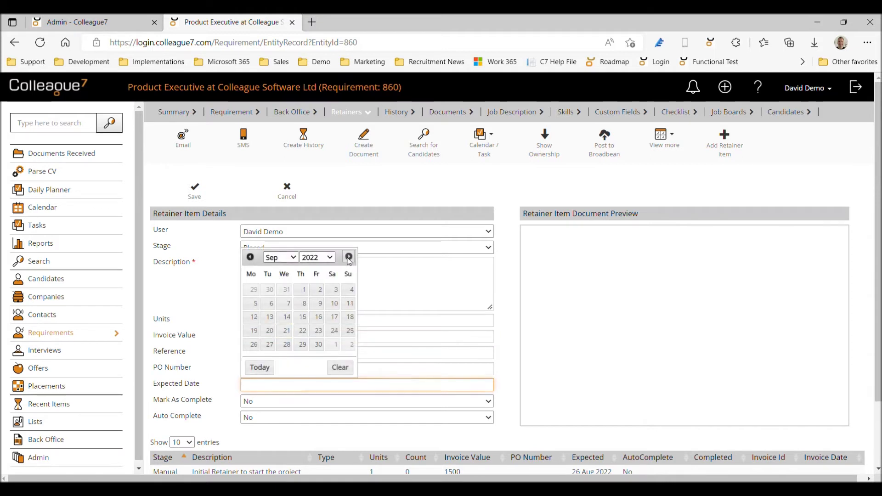
left_click(321, 331)
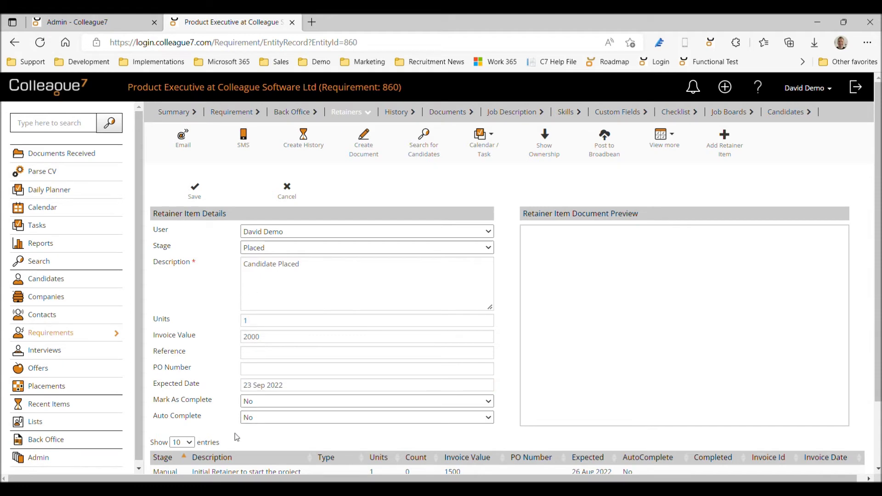
left_click(195, 189)
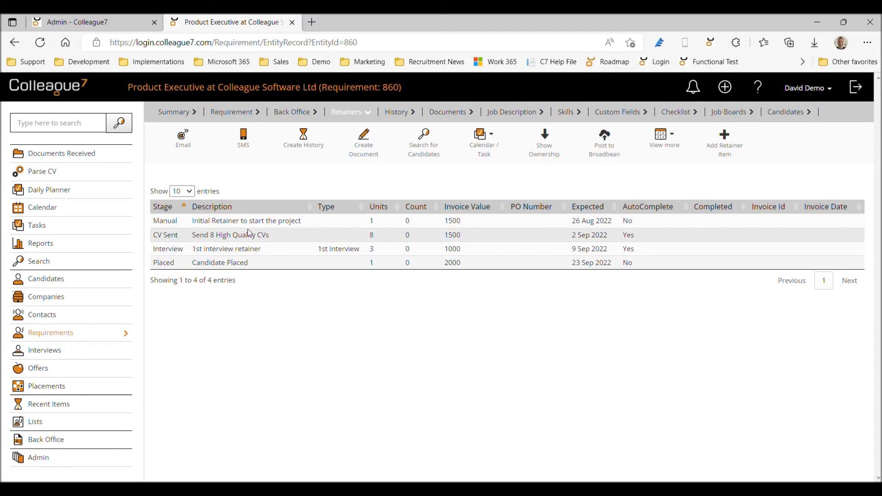
left_click(302, 225)
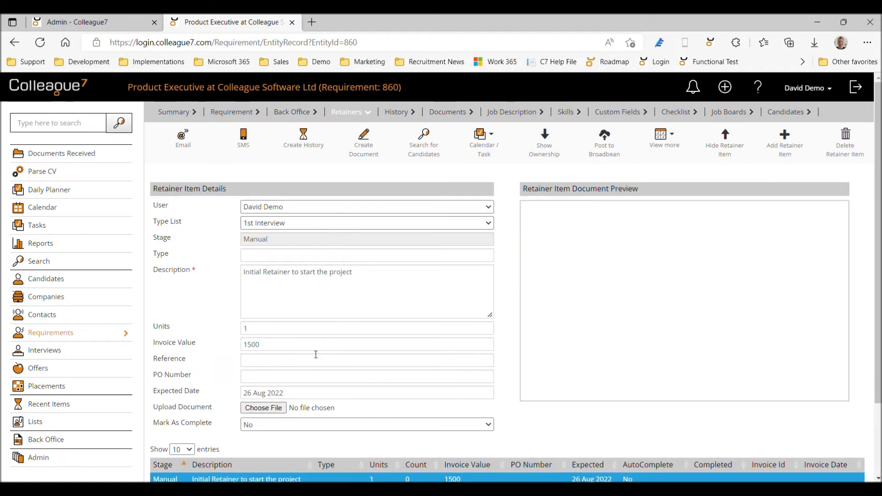
Mark the initial 1500 retainer as complete, then switch to the Back Office tab
left_click(249, 428)
left_click(252, 446)
left_click(725, 146)
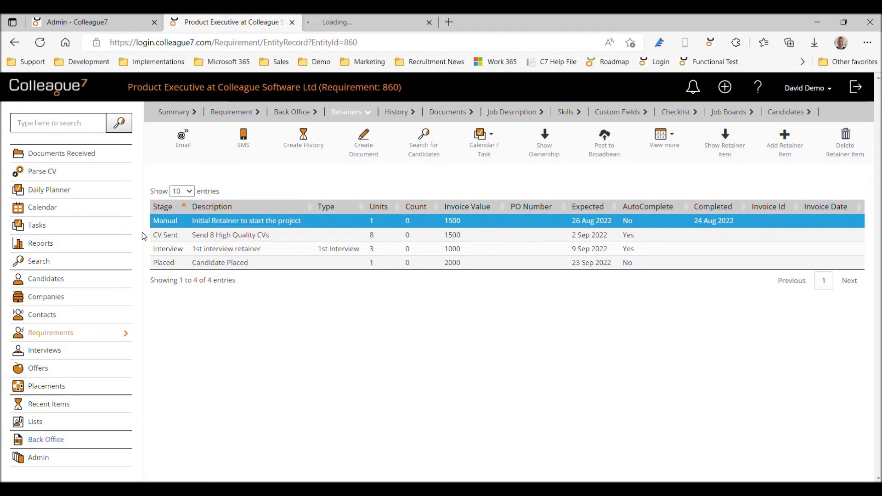
left_click(351, 24)
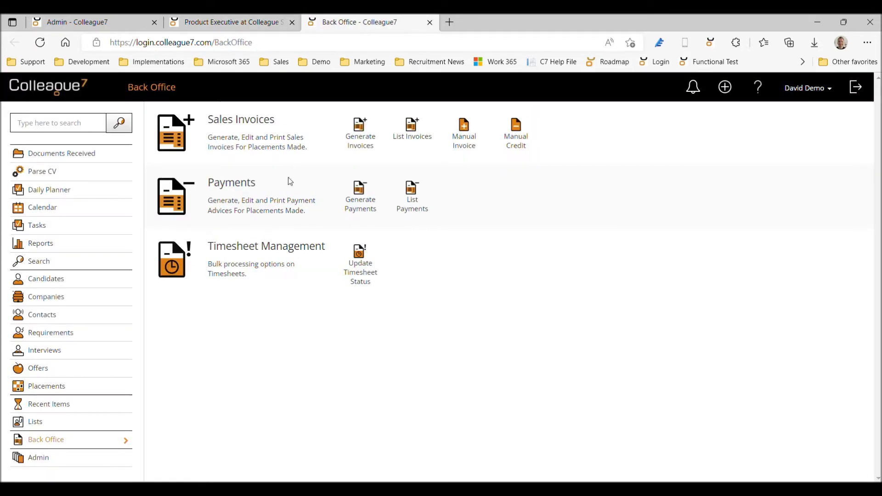
Generate and view an invoice for the initial retainer from Retainers-type items, then close List Invoices
left_click(360, 145)
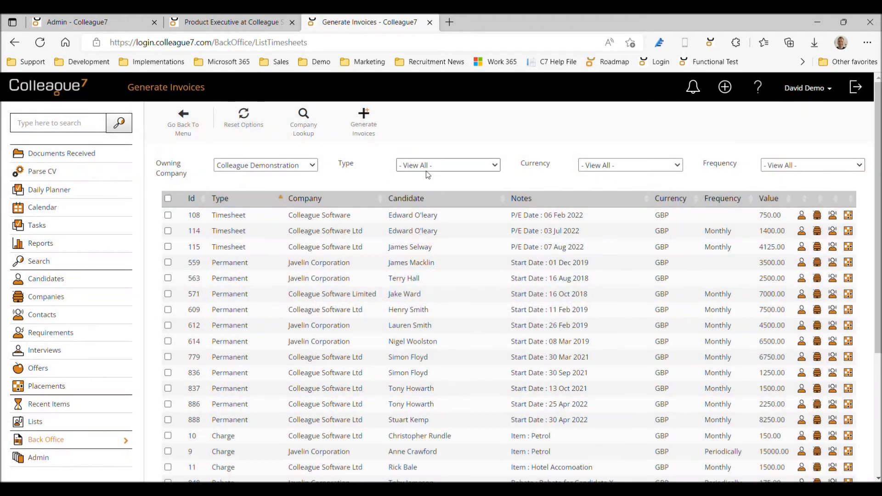
left_click(427, 171)
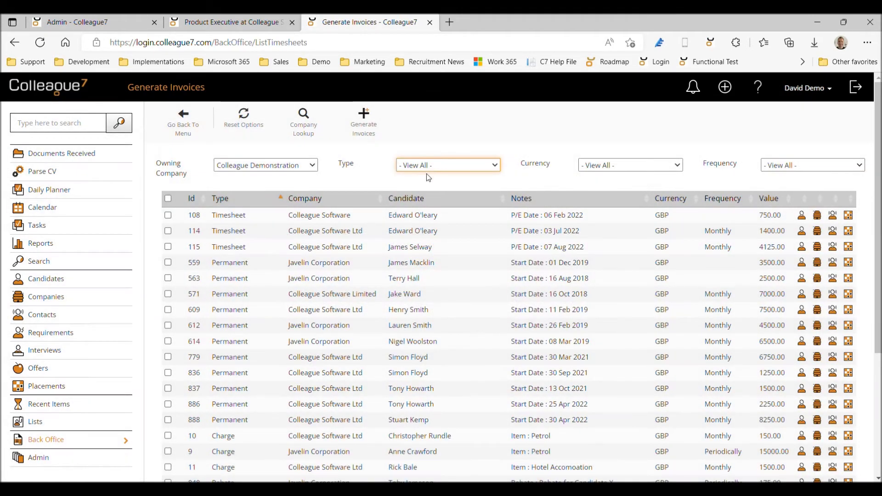
left_click(419, 250)
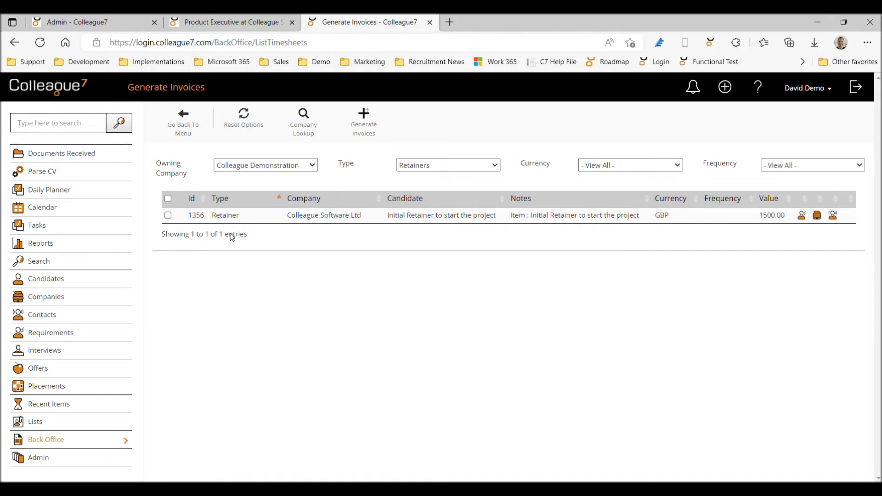
left_click(168, 216)
left_click(364, 124)
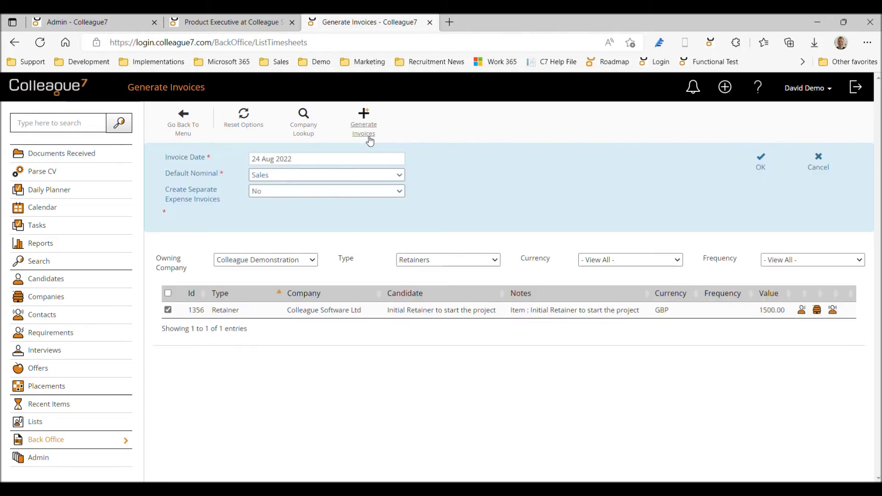
left_click(760, 170)
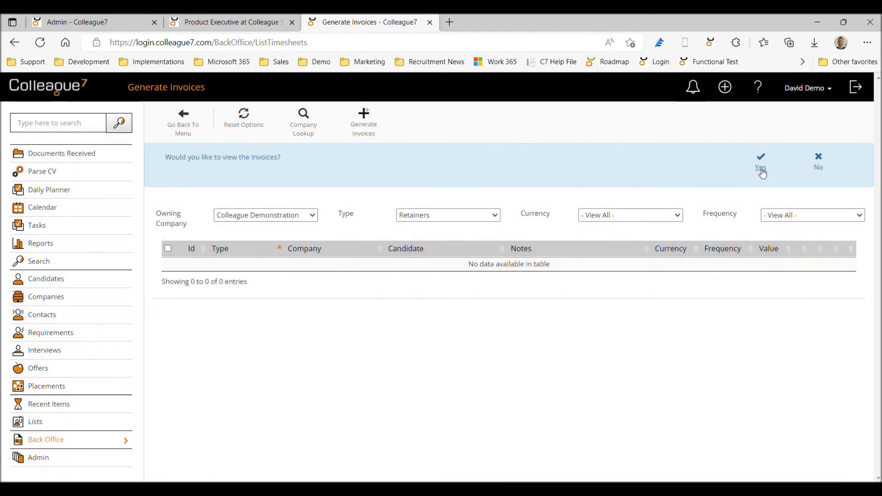
left_click(762, 171)
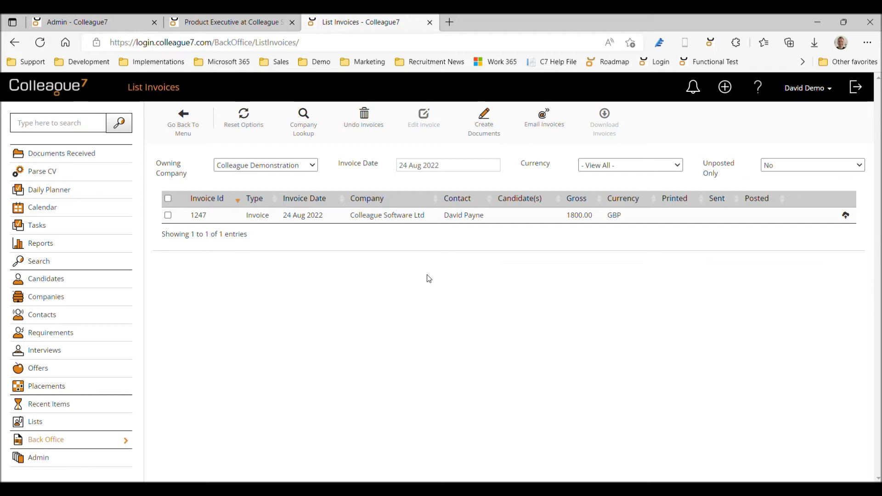
left_click(429, 23)
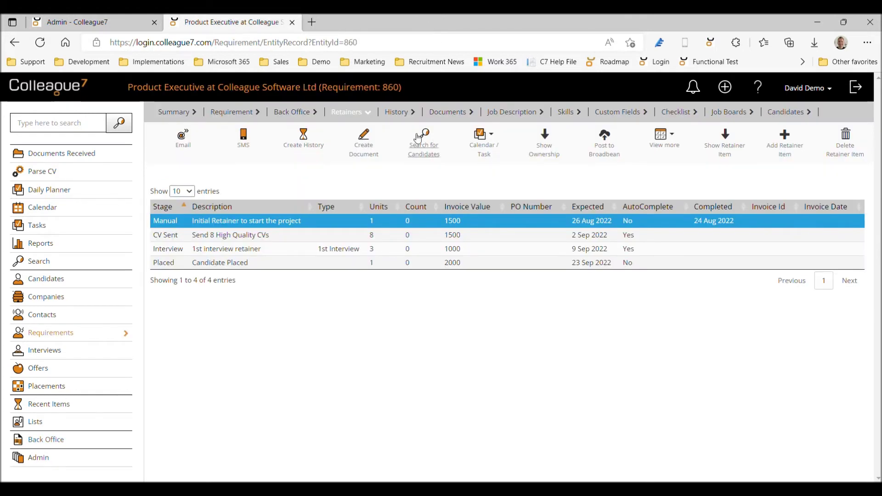
Reload requirement 860's Retainers list so the initial retainer shows invoice 1247, 24 Aug 2022
left_click(245, 115)
left_click(349, 115)
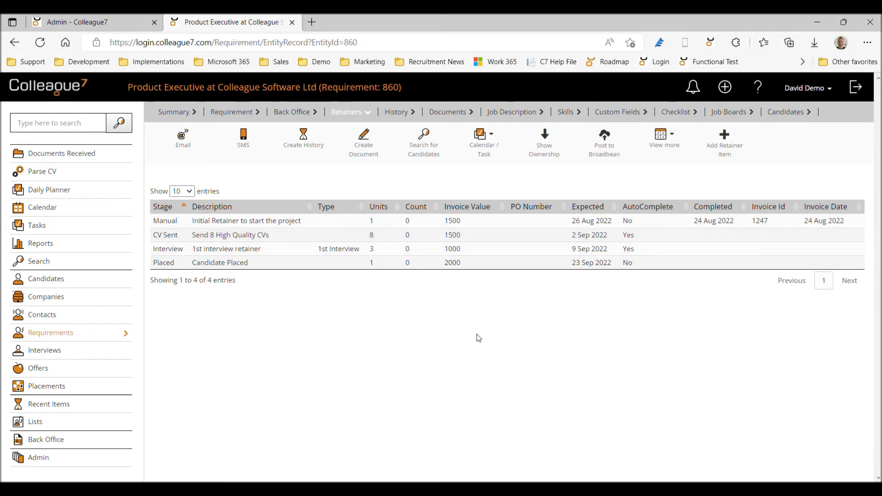
Record the first candidate's CV as sent via Discard & Update, save the date, and review retainers
left_click(786, 118)
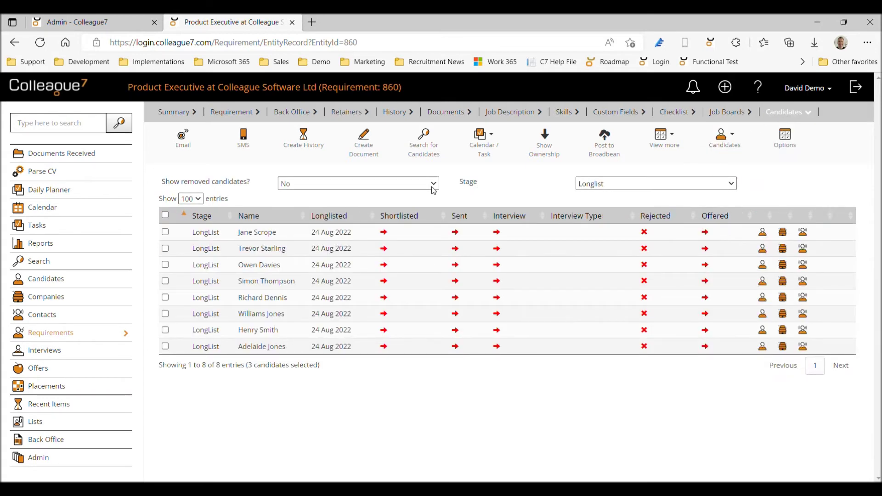
left_click(457, 233)
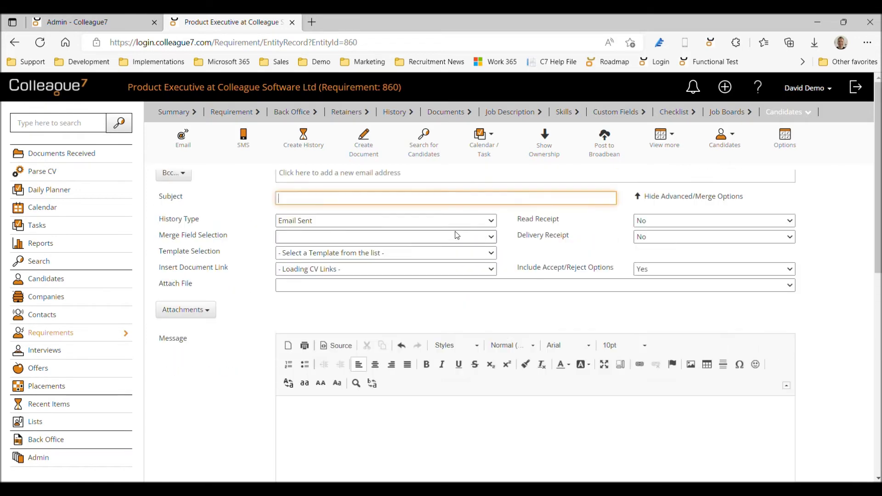
left_click(416, 209)
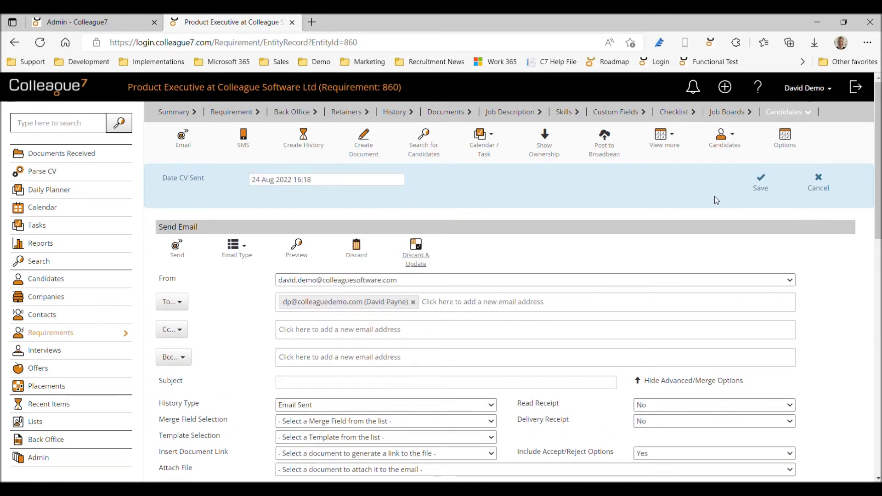
left_click(760, 186)
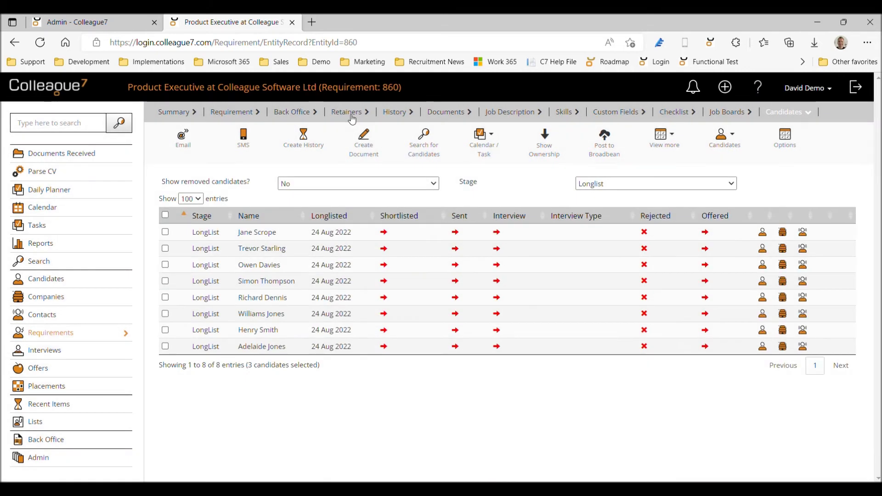
left_click(350, 117)
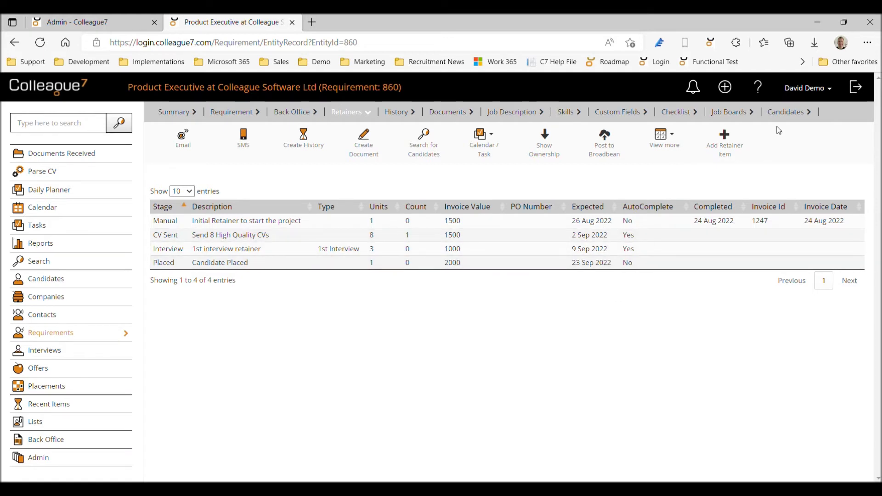
Tick all seven remaining longlisted candidates in the Candidates list
left_click(786, 112)
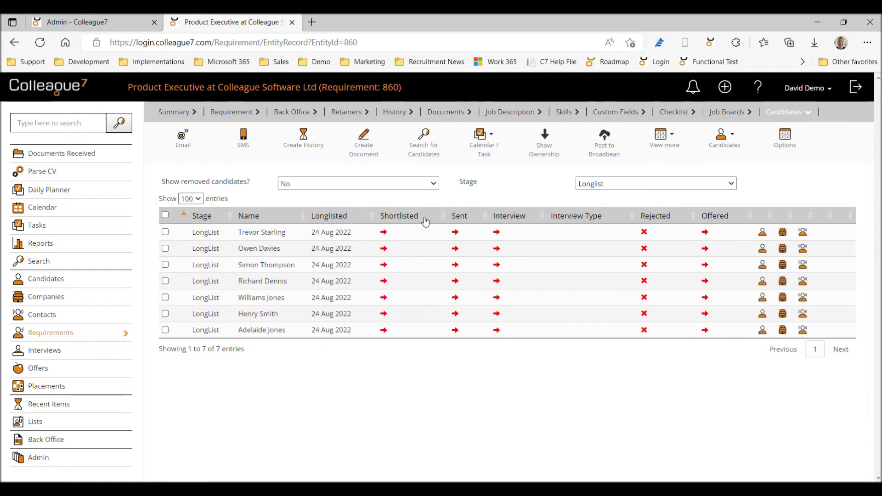
left_click(165, 231)
left_click(165, 248)
left_click(166, 265)
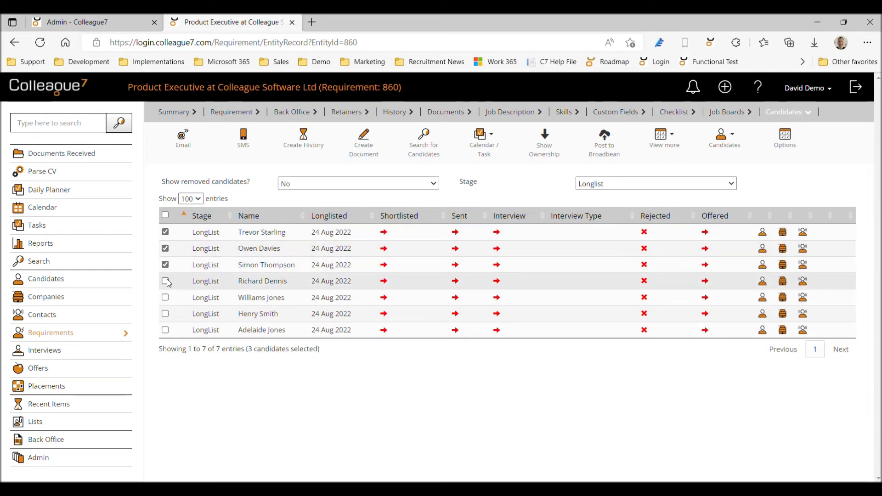
left_click(166, 297)
left_click(166, 314)
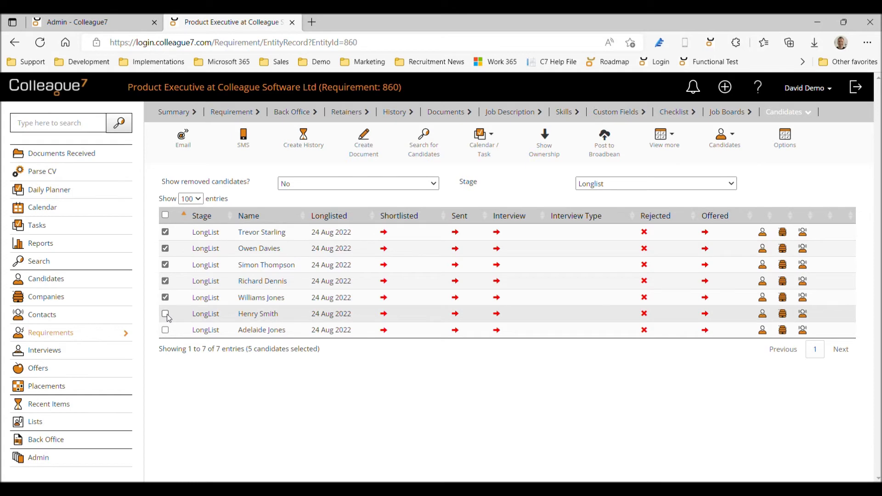
left_click(166, 330)
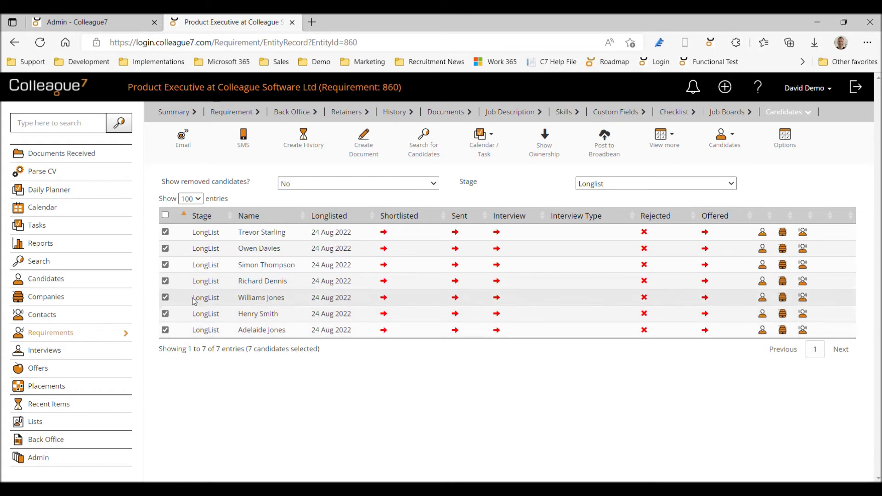
Send the selected candidates' CVs to the client using an email template
right_click(185, 269)
left_click(251, 353)
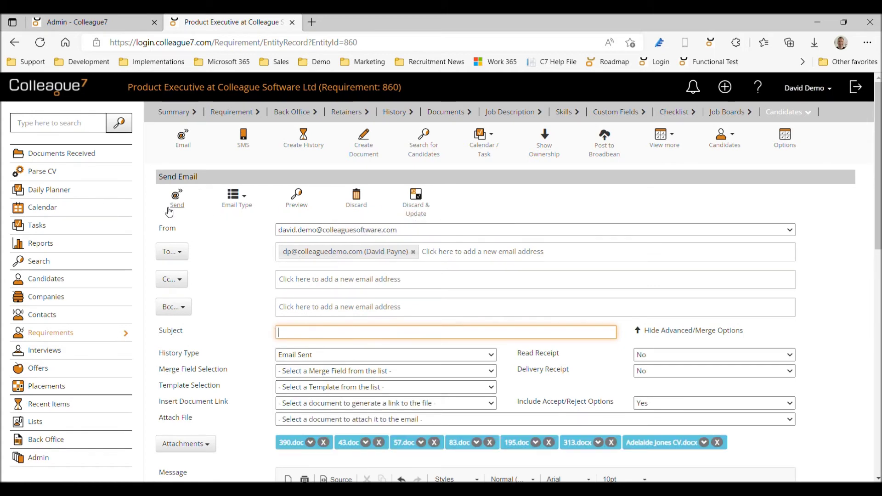
left_click(315, 388)
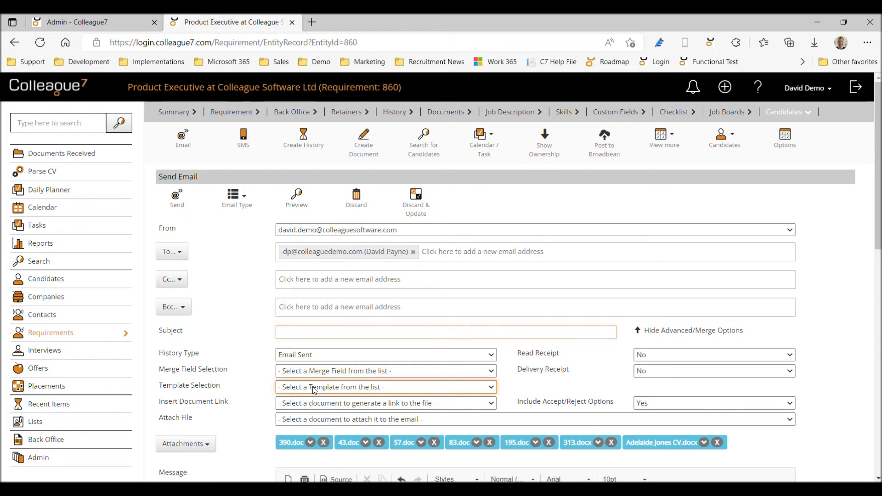
scroll(248, 357, "up", 5)
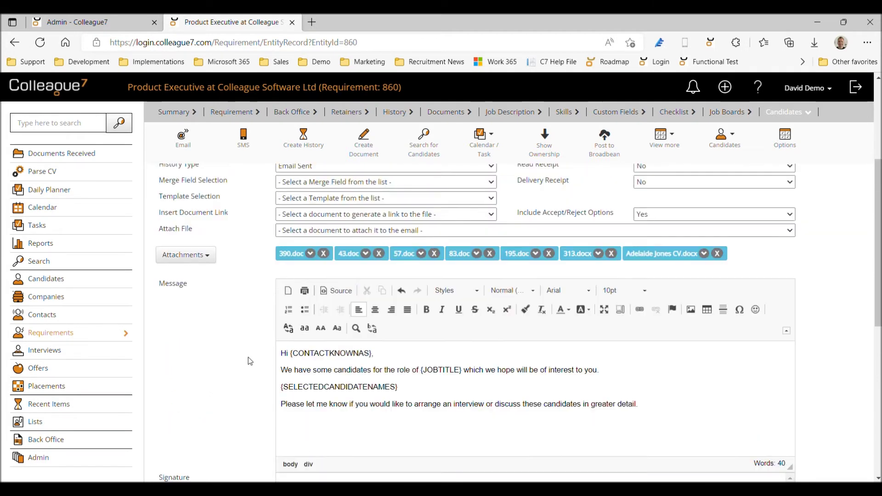
left_click(176, 202)
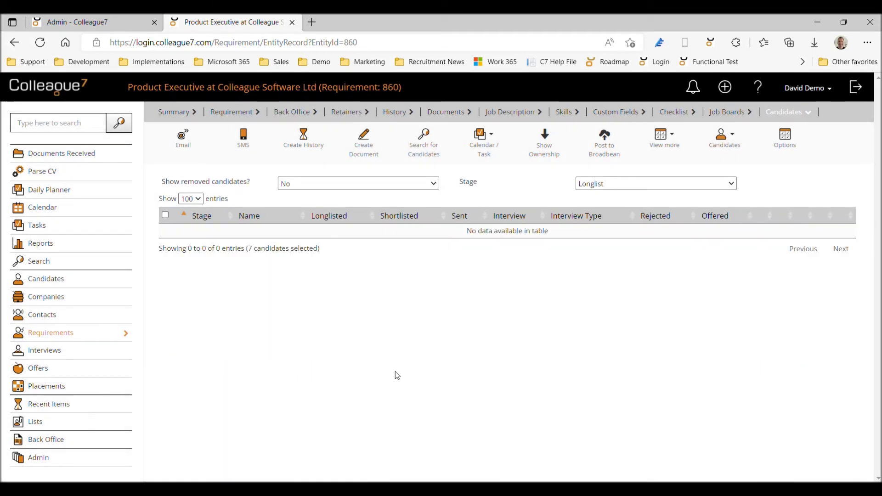
Open the interview retainer item, then hide its details form and clear the row selection
left_click(345, 114)
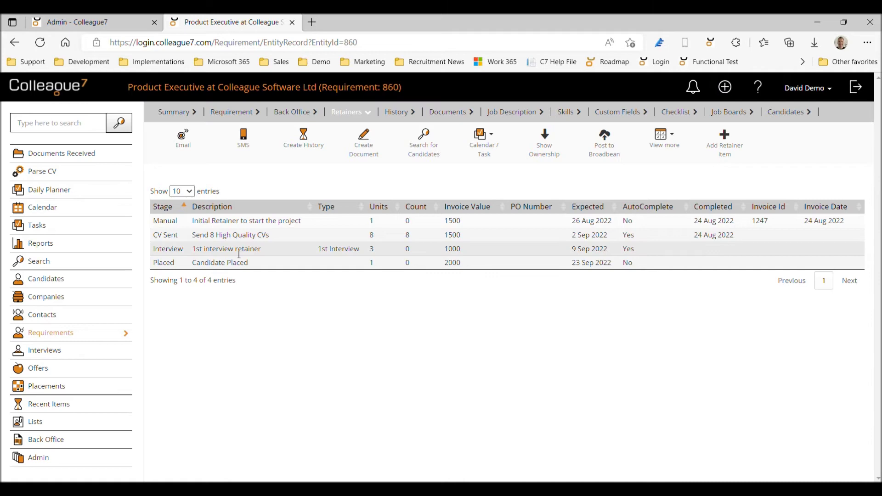
left_click(309, 250)
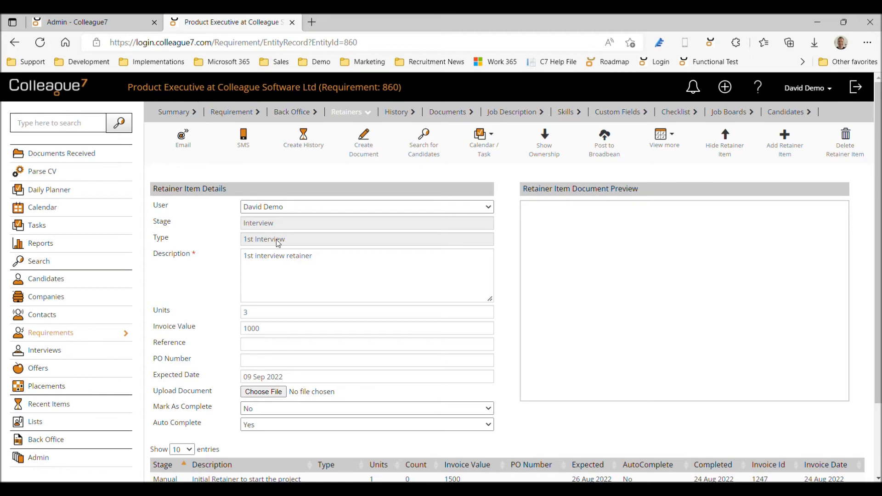
left_click(728, 148)
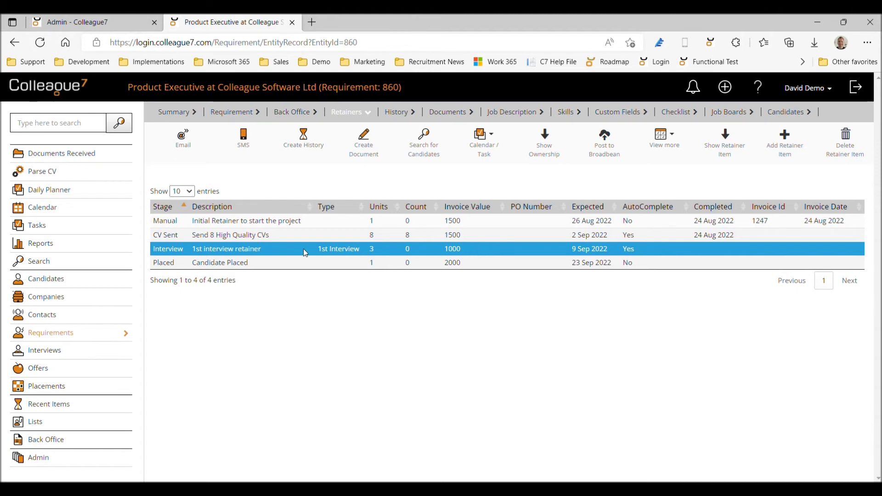
left_click(390, 251)
Book a Telephone Interview for Bertie Portal on 25 Aug 2022 at 17:00, with no confirmation email
left_click(792, 113)
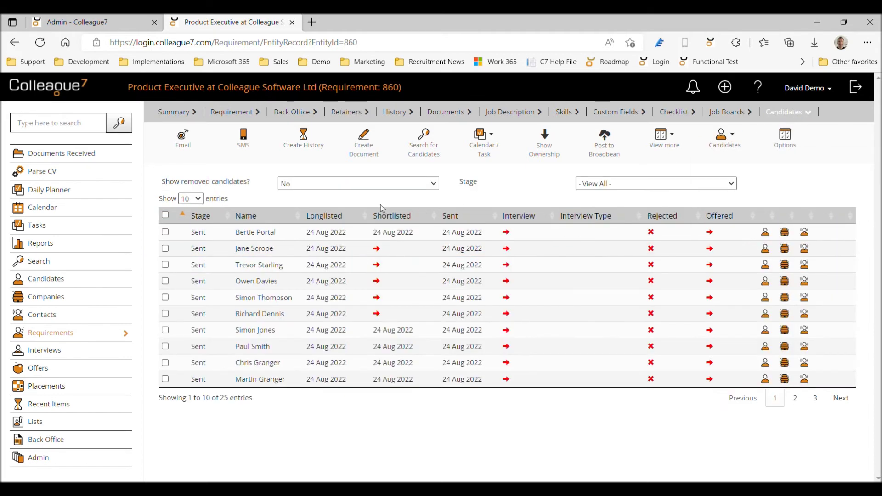
left_click(507, 233)
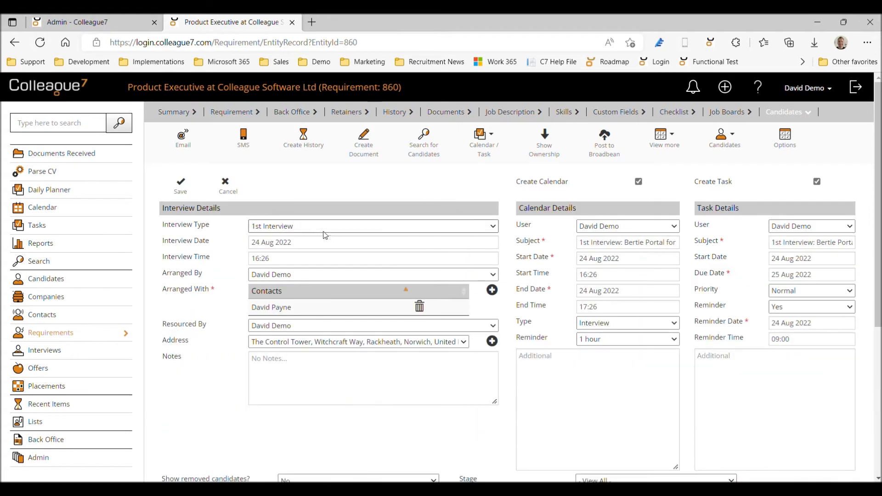
left_click(315, 289)
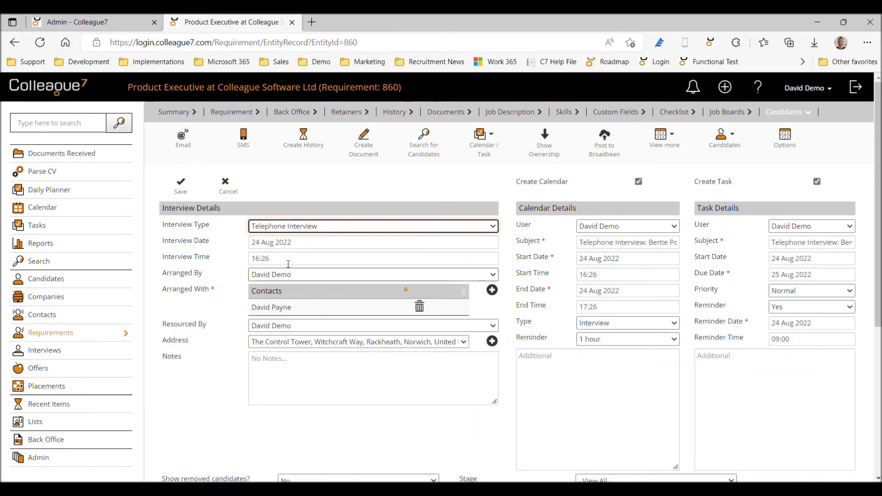
left_click(301, 243)
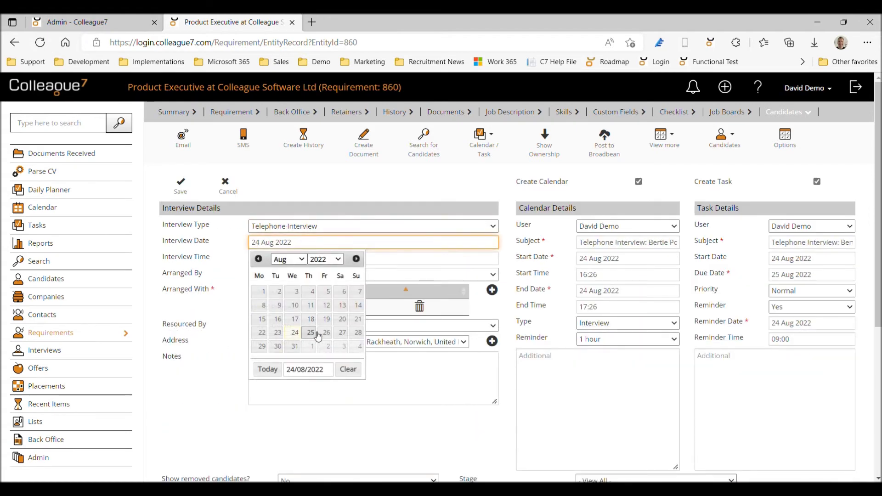
left_click(310, 333)
left_click(279, 261)
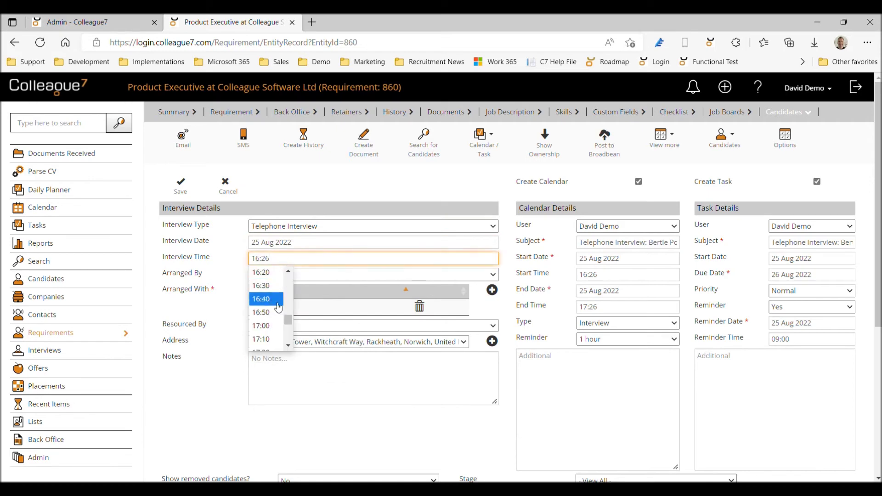
left_click(267, 327)
left_click(183, 186)
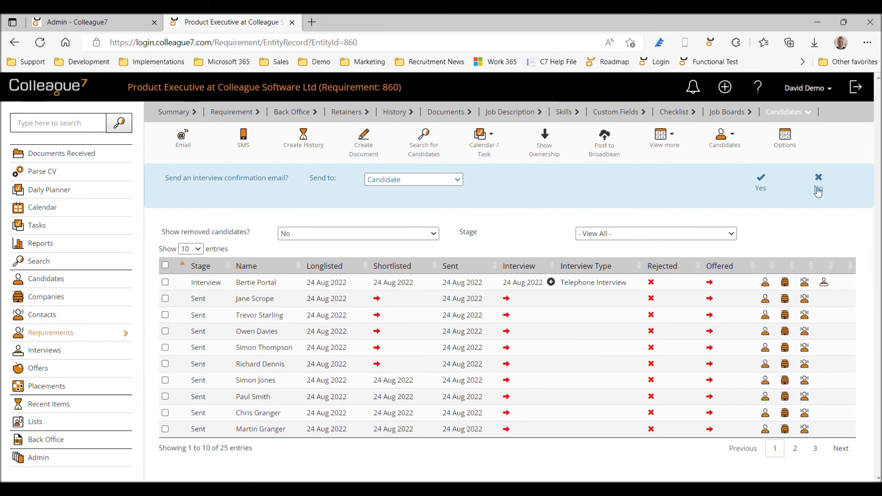
left_click(817, 190)
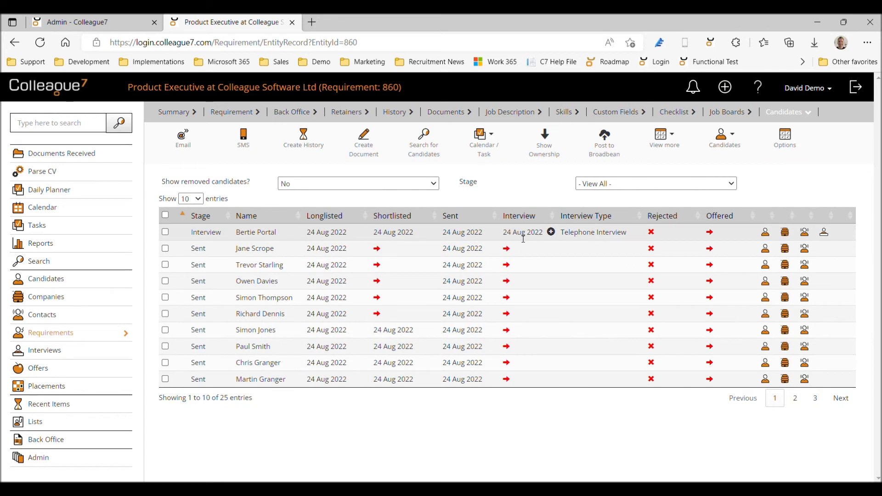
left_click(346, 114)
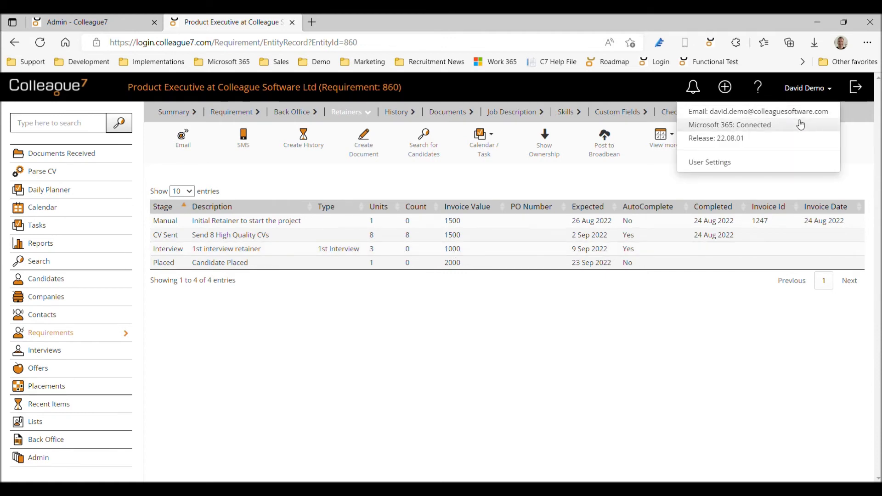
Book Bertie Portal's 1st Interview on 29 Aug 2022 at 17:00, skipping the confirmation email
left_click(794, 118)
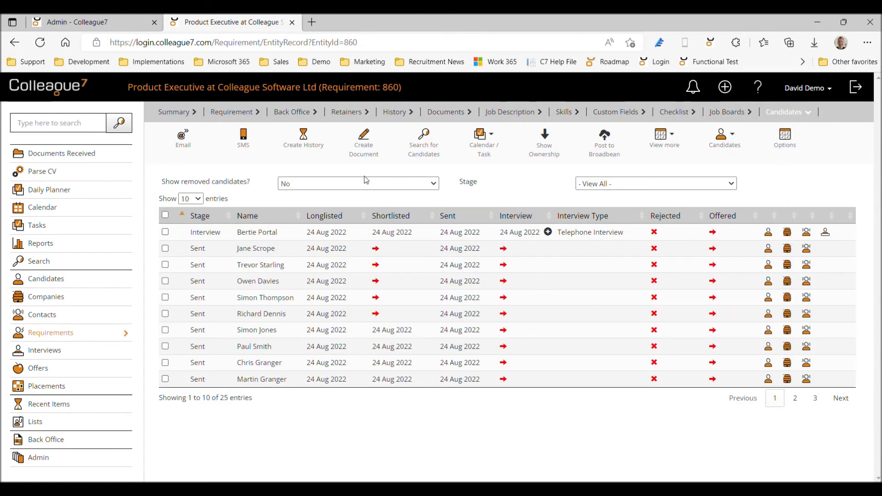
left_click(548, 232)
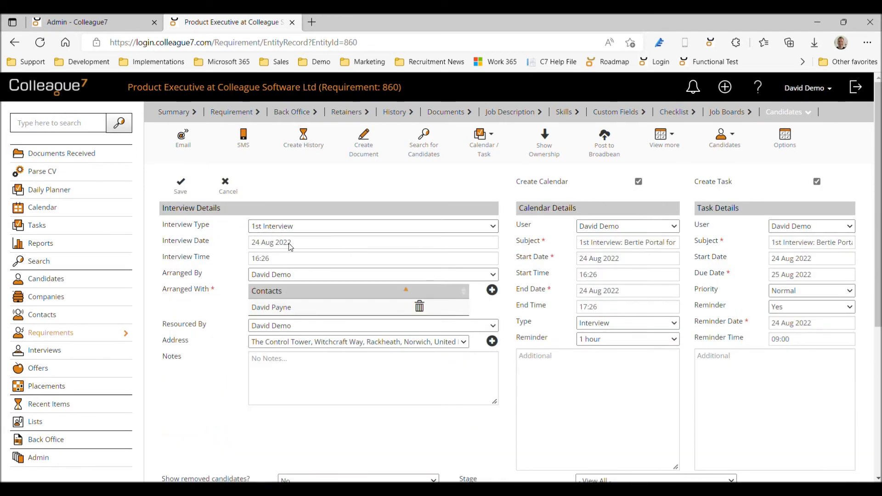
left_click(288, 244)
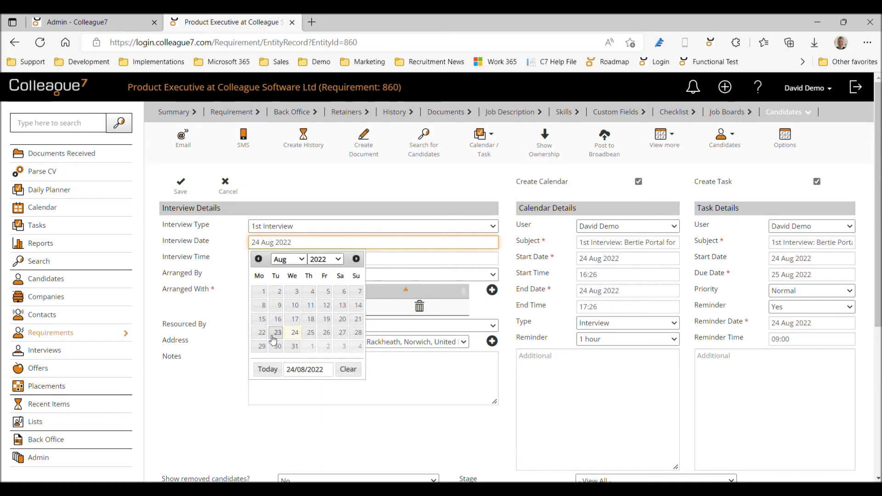
left_click(261, 347)
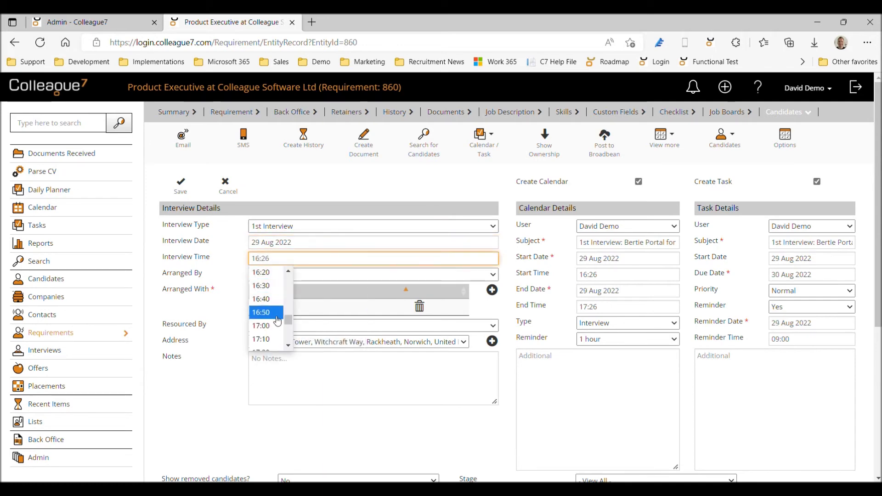
left_click(272, 326)
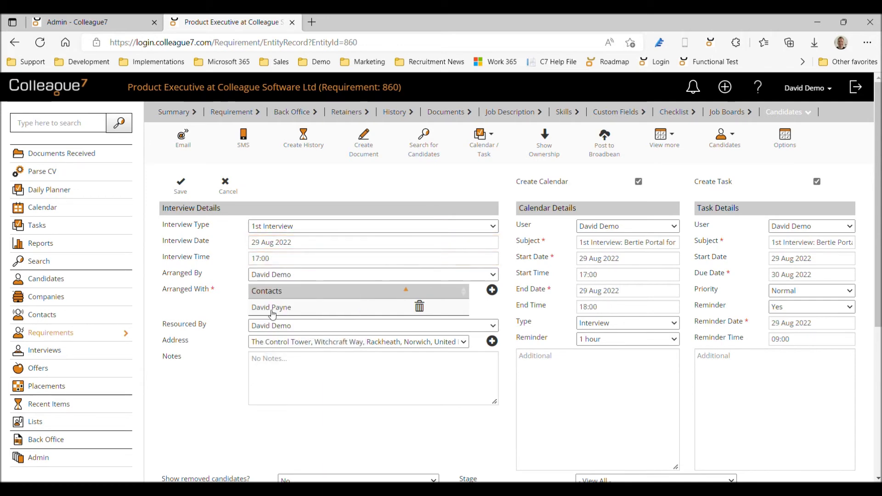
left_click(180, 195)
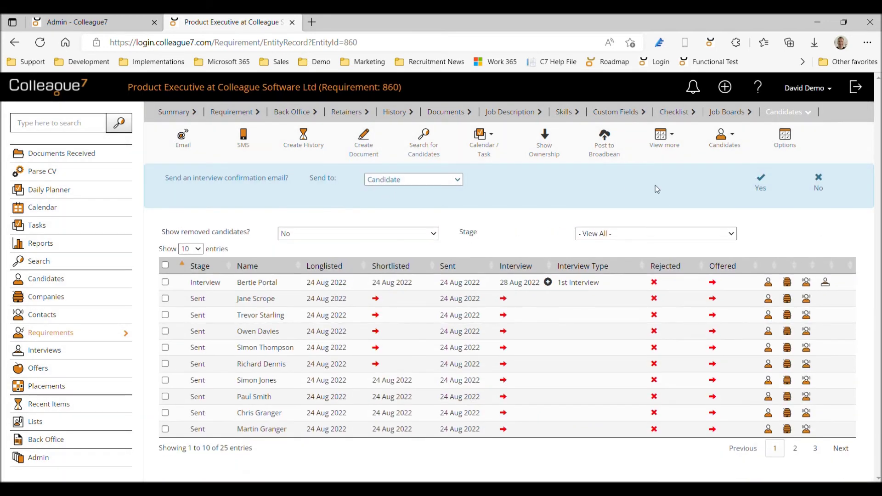
left_click(818, 183)
left_click(347, 112)
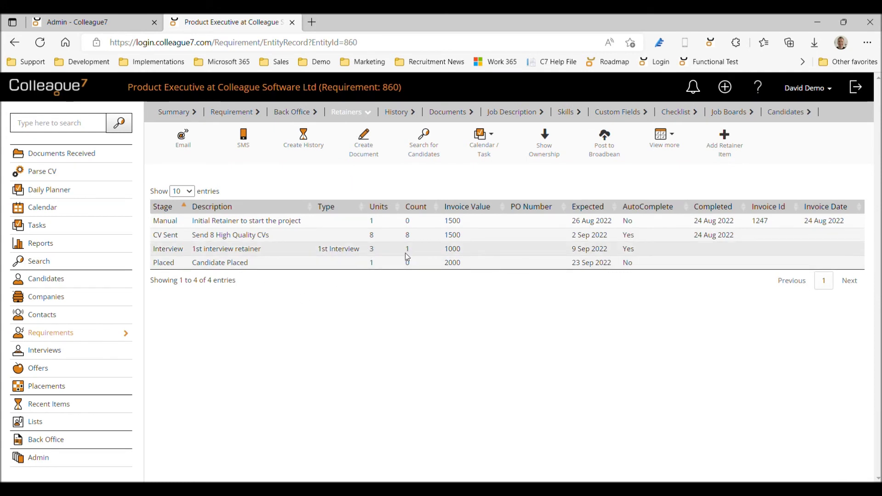
left_click(786, 115)
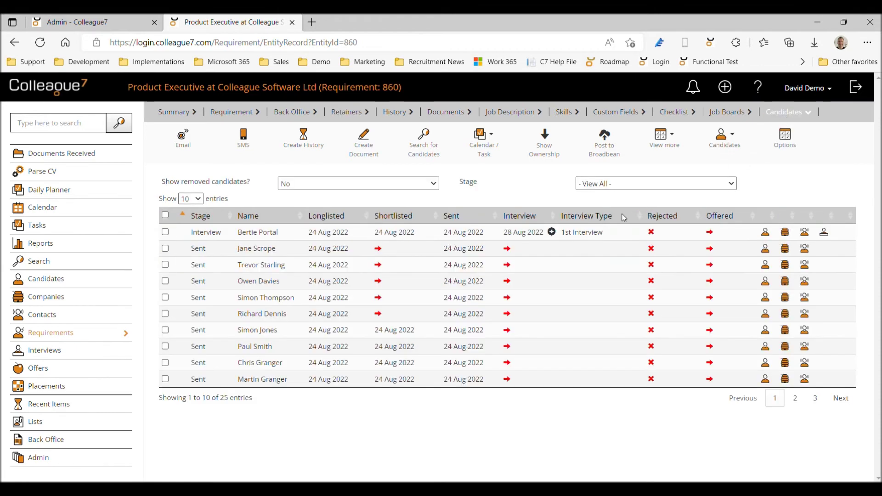
left_click(551, 232)
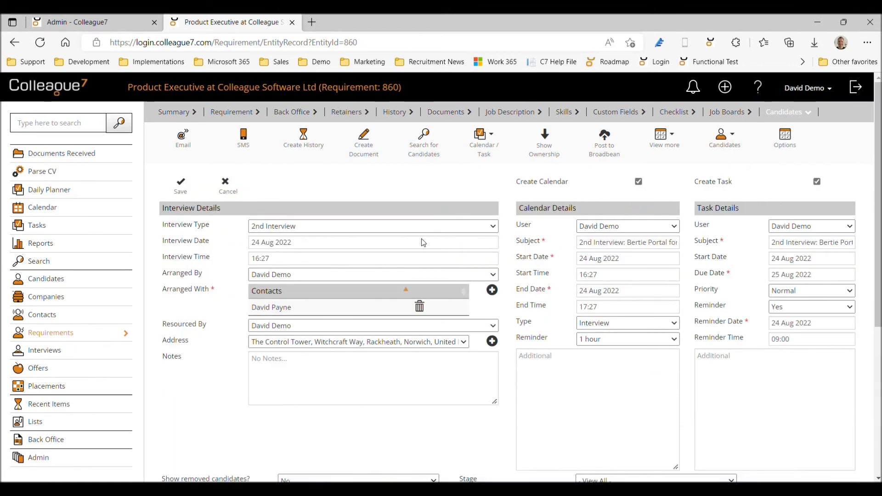
left_click(258, 246)
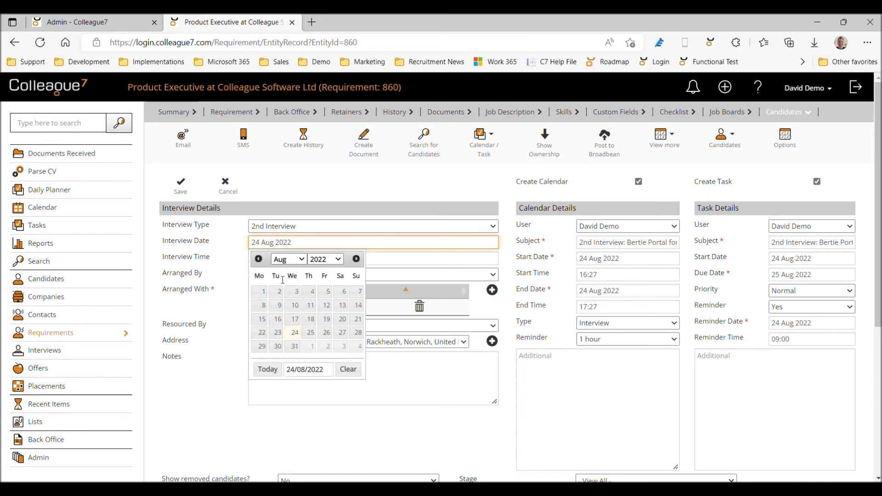
left_click(327, 347)
left_click(265, 259)
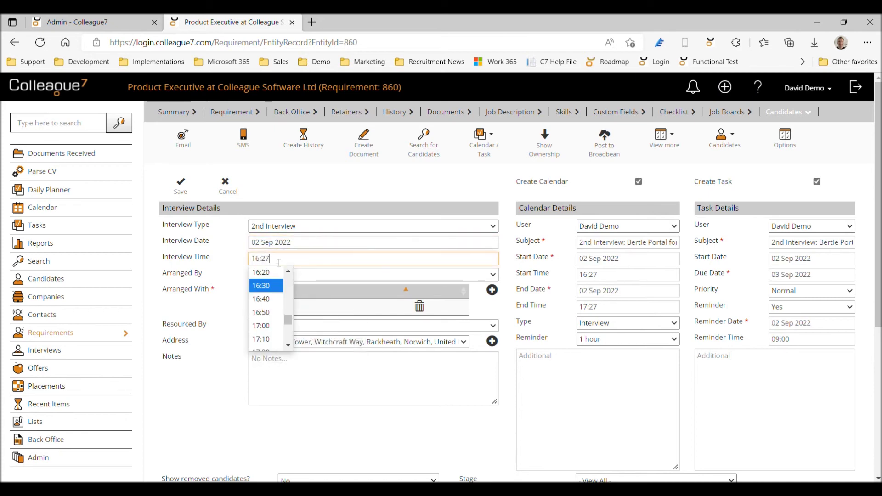
left_click(272, 314)
left_click(181, 184)
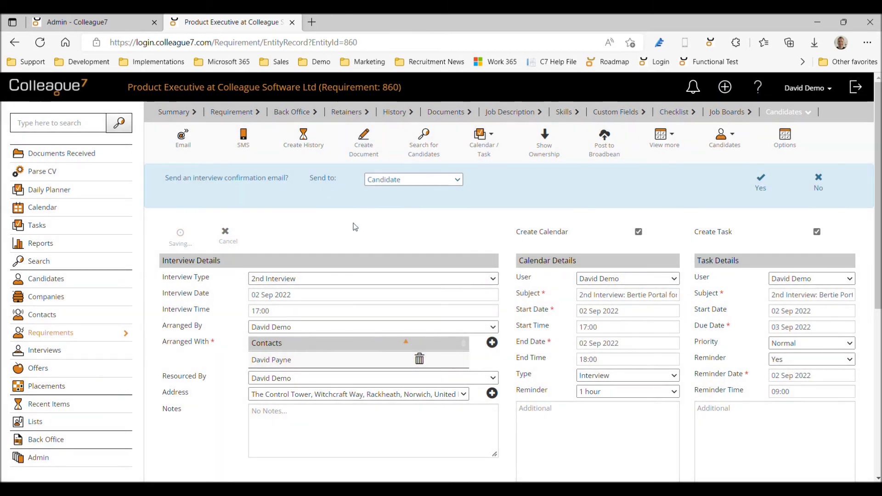
left_click(819, 184)
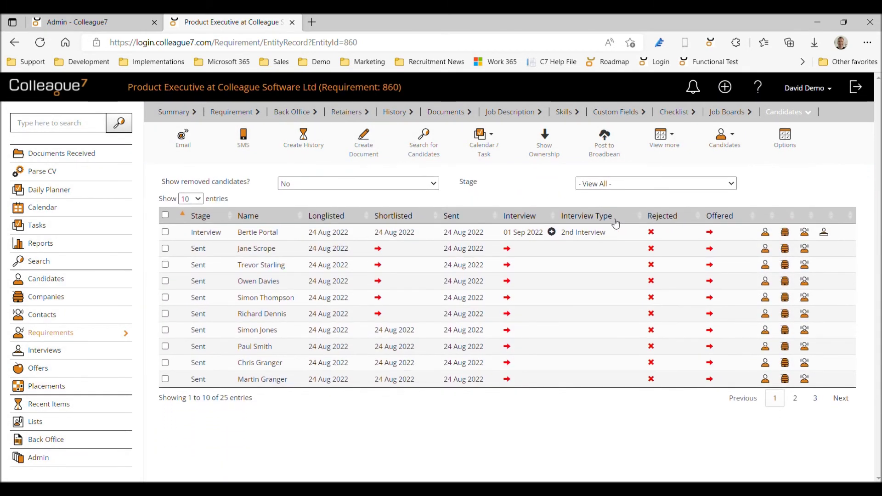
left_click(340, 112)
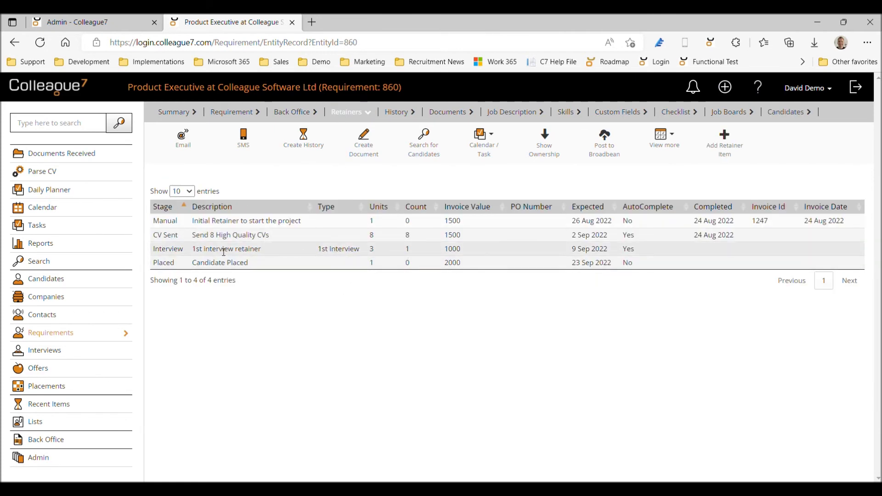
left_click(787, 112)
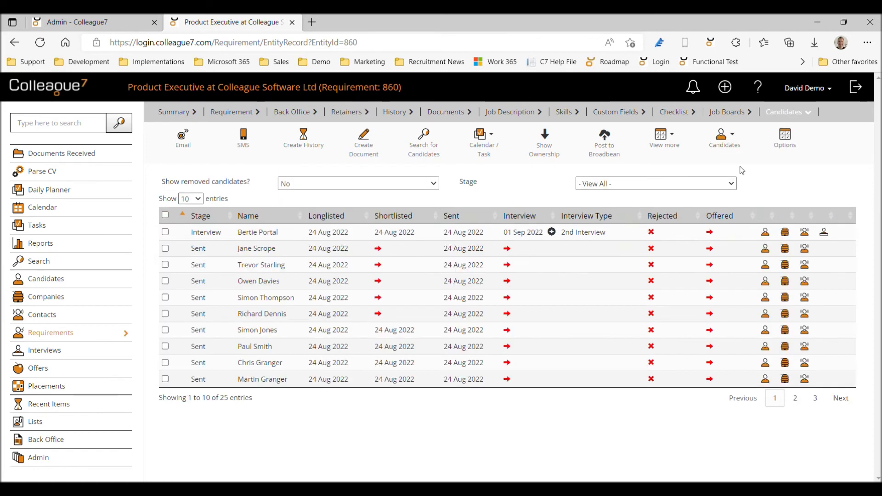
left_click(507, 266)
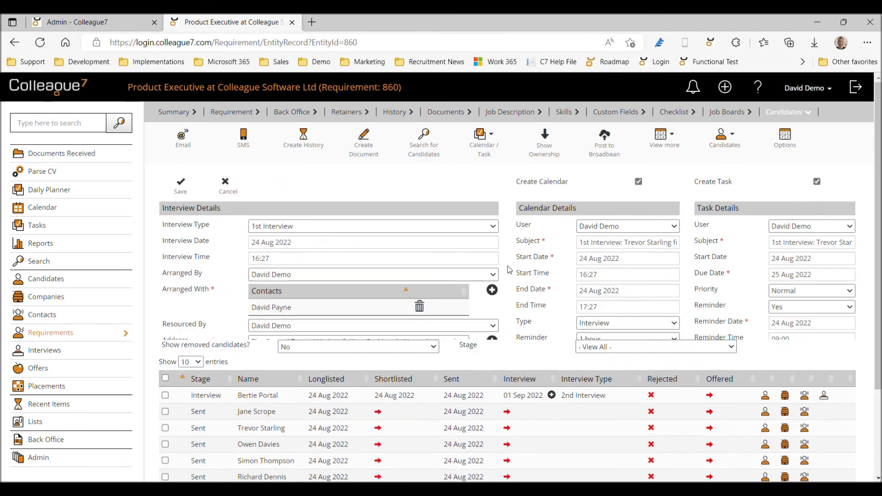
left_click(287, 249)
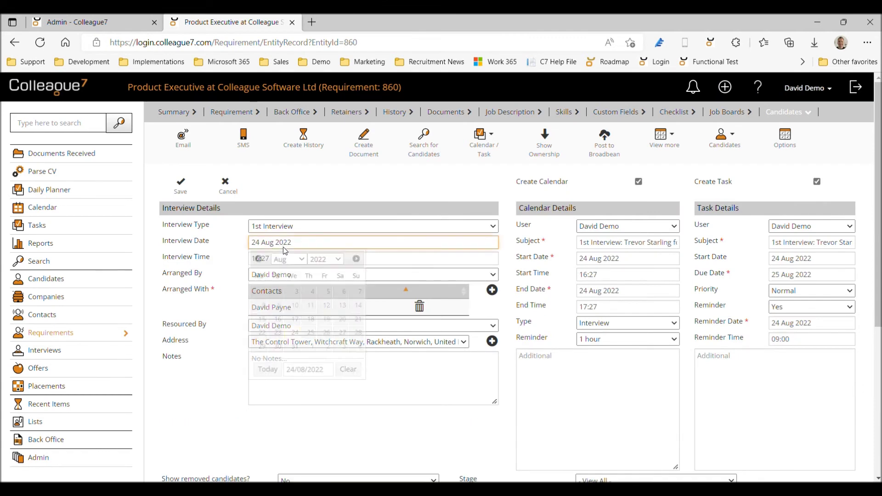
left_click(263, 347)
left_click(270, 258)
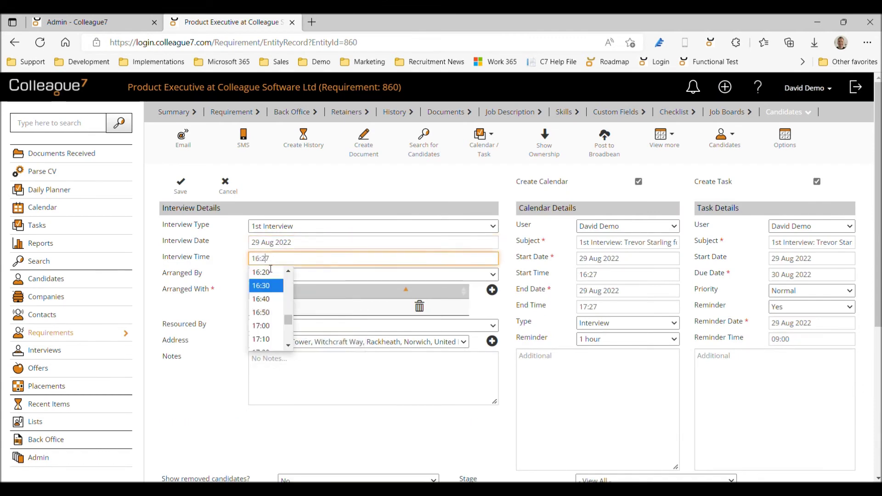
left_click(263, 325)
left_click(181, 184)
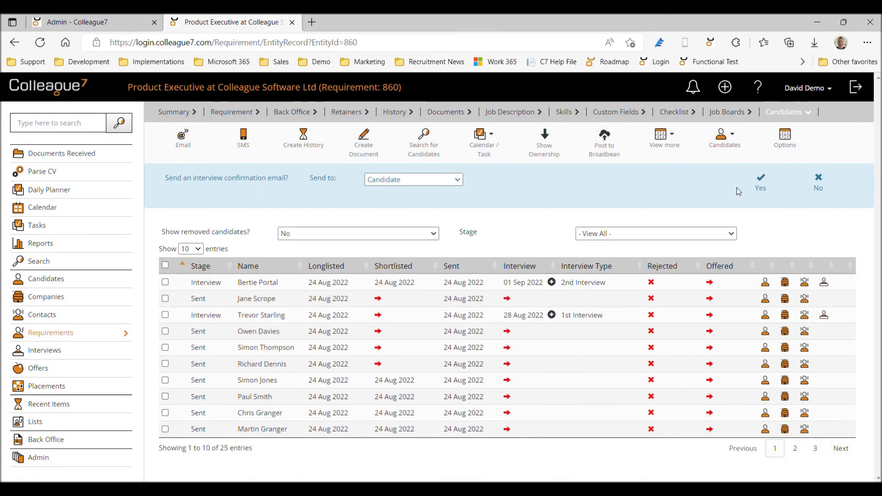
left_click(819, 191)
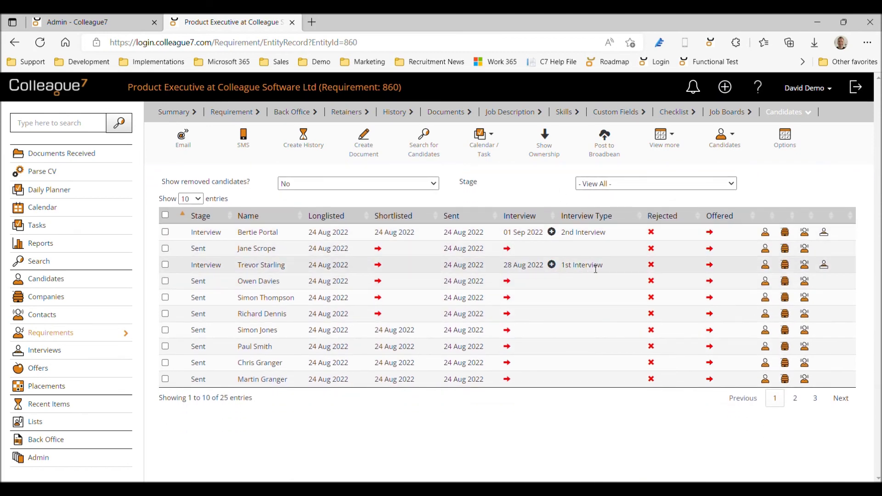
left_click(348, 113)
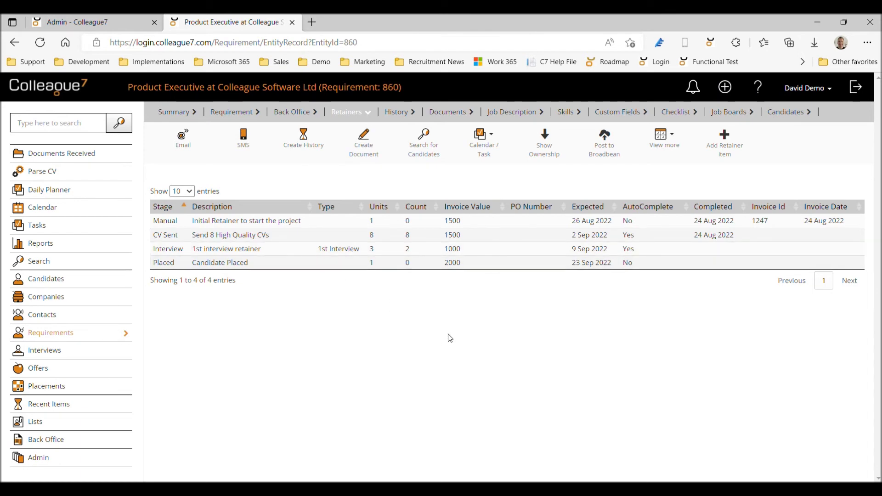
Book the fifth candidate's interview on 02 Sep 2022 at 16:00 without a confirmation email
left_click(788, 113)
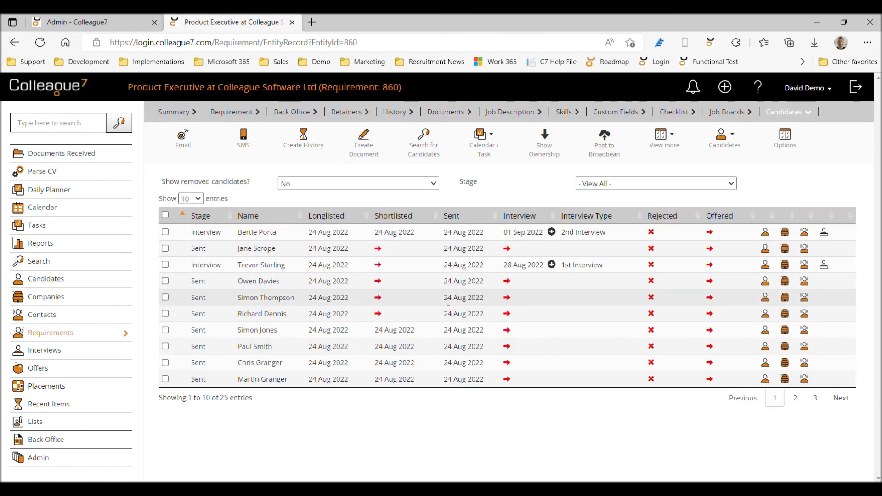
left_click(507, 298)
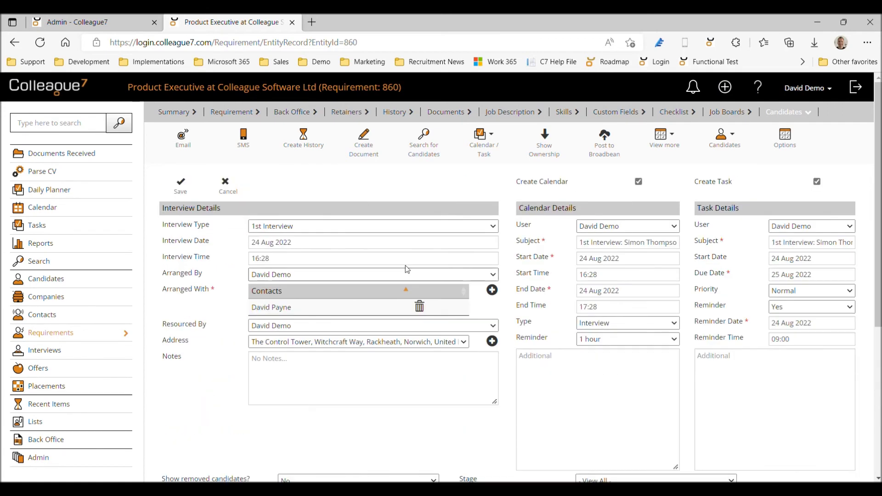
left_click(303, 245)
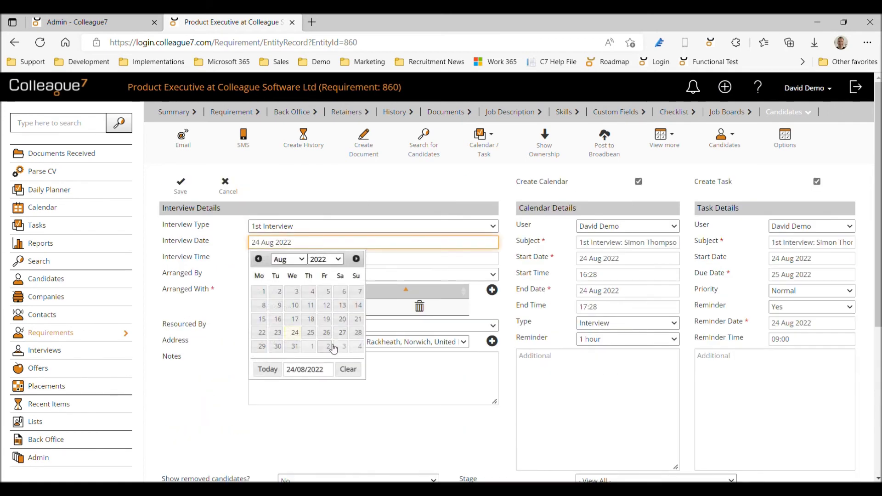
left_click(327, 345)
left_click(279, 258)
scroll(271, 294, "up", 2)
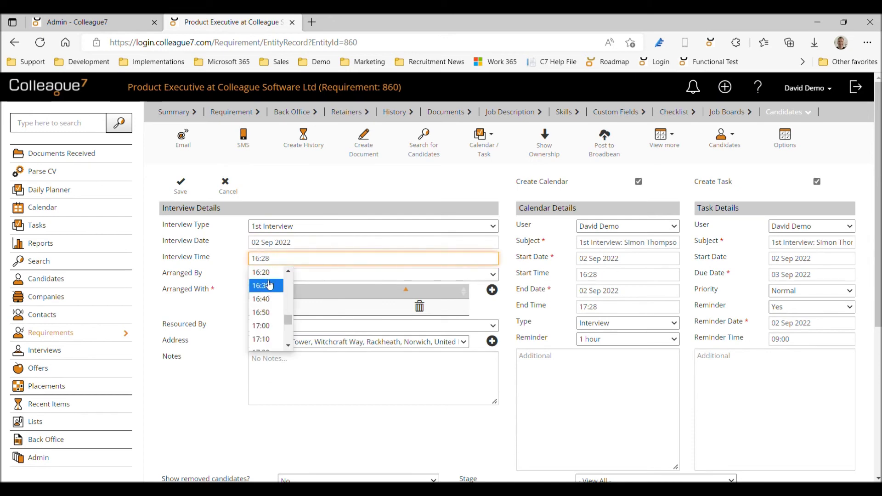
left_click(269, 284)
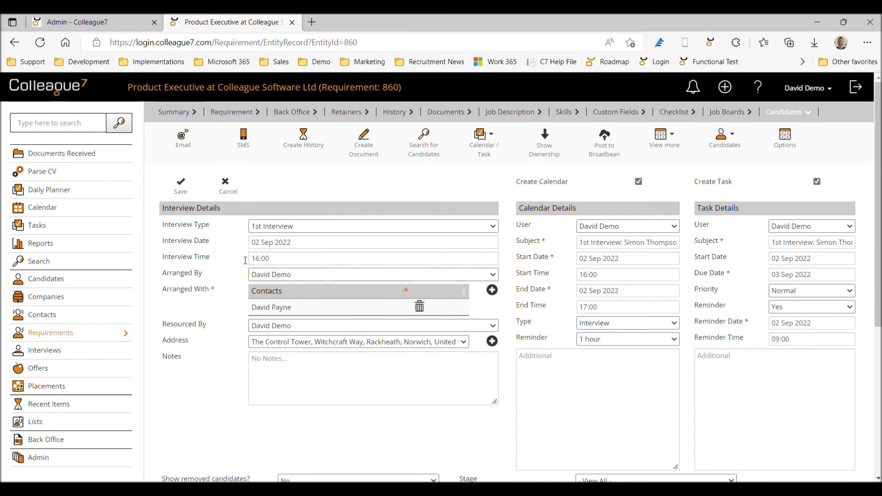
left_click(181, 184)
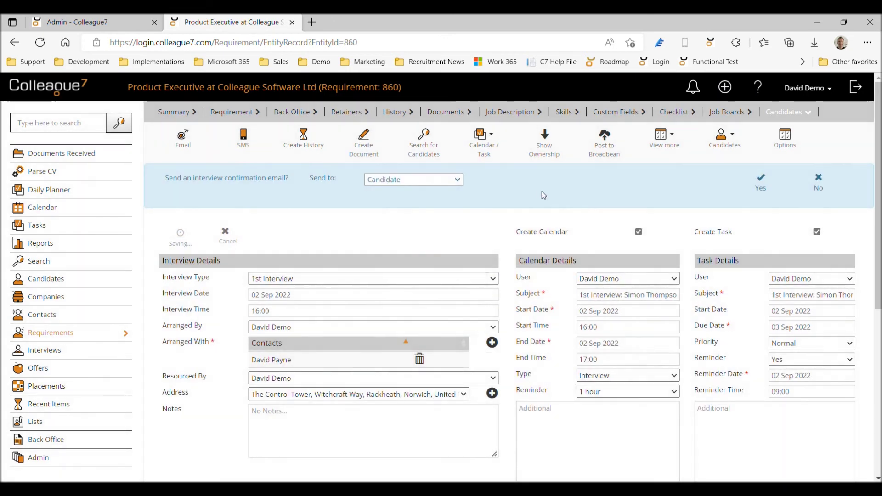
left_click(818, 186)
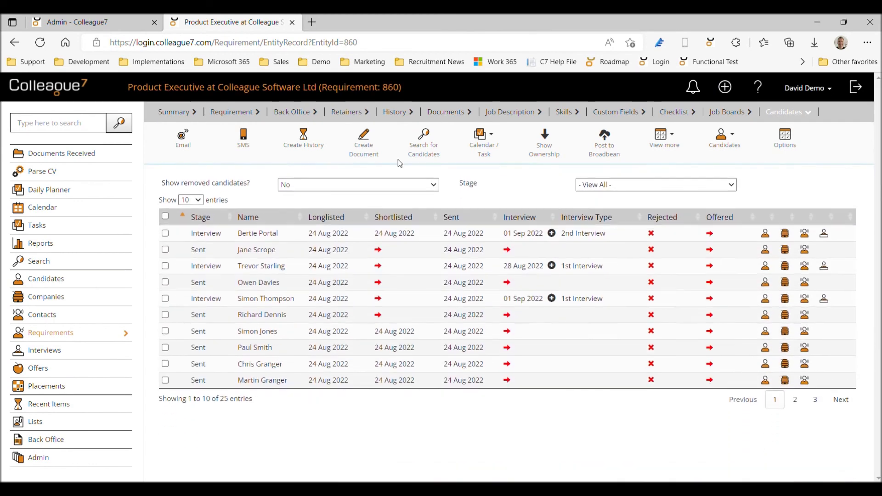
left_click(345, 114)
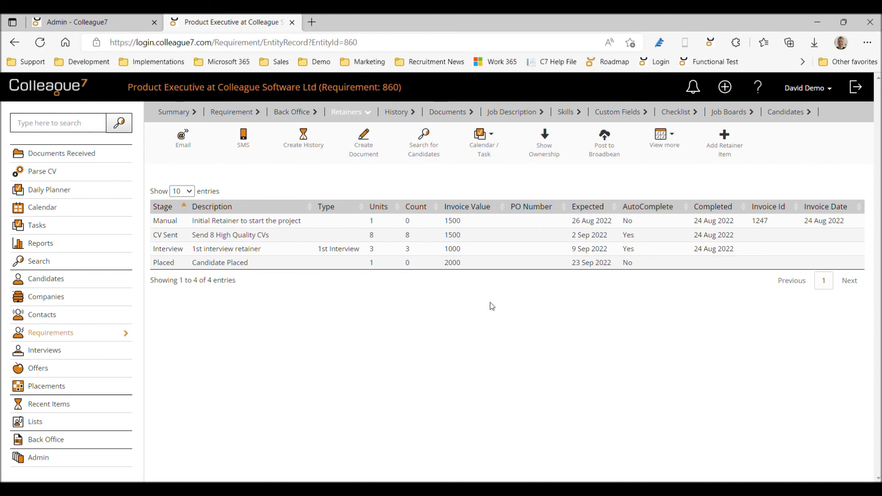
Return from the retainer review to requirement 860's candidate list
left_click(790, 113)
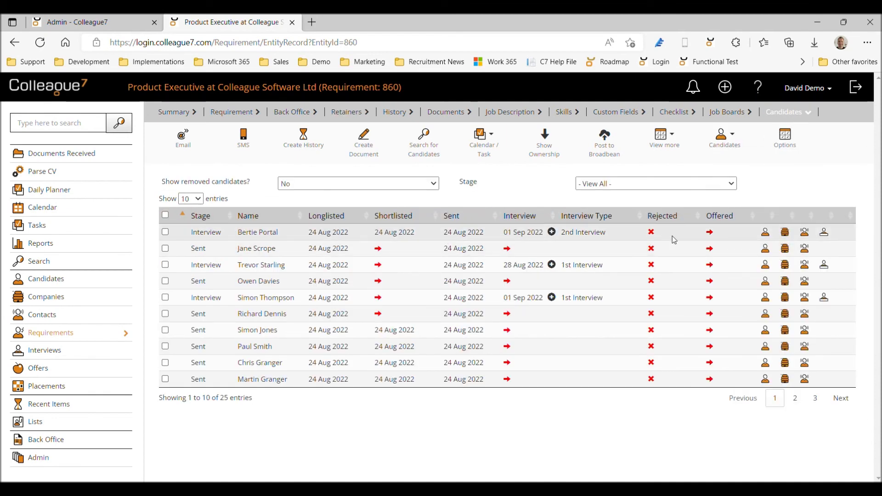
Create an offer for the first candidate at 125000 salary, with no calendar entry, task or email
left_click(709, 232)
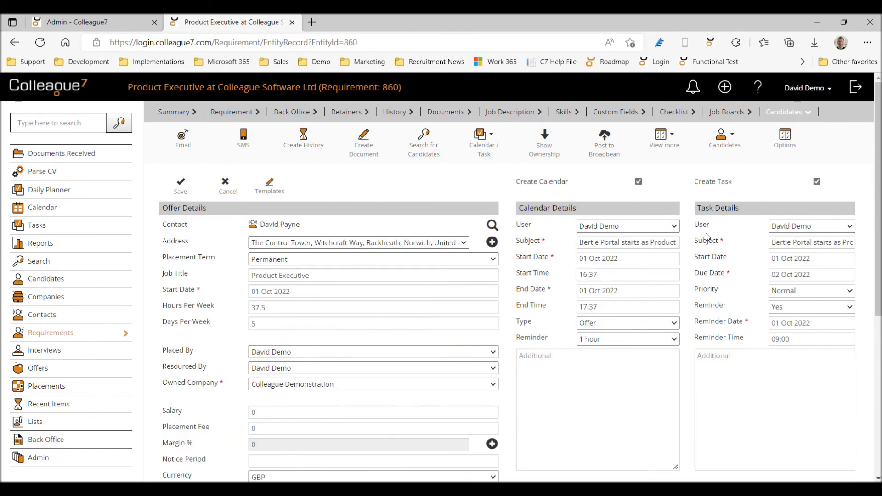
left_click(637, 181)
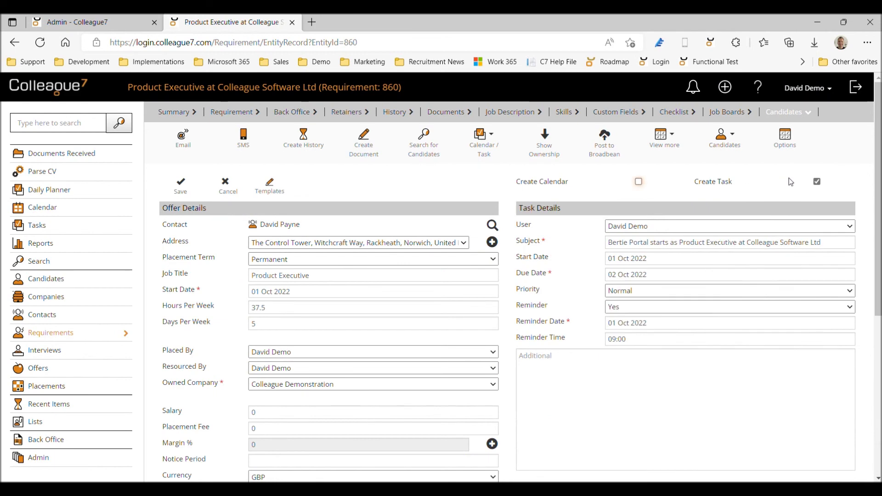
left_click(813, 182)
left_click(267, 415)
type("125000")
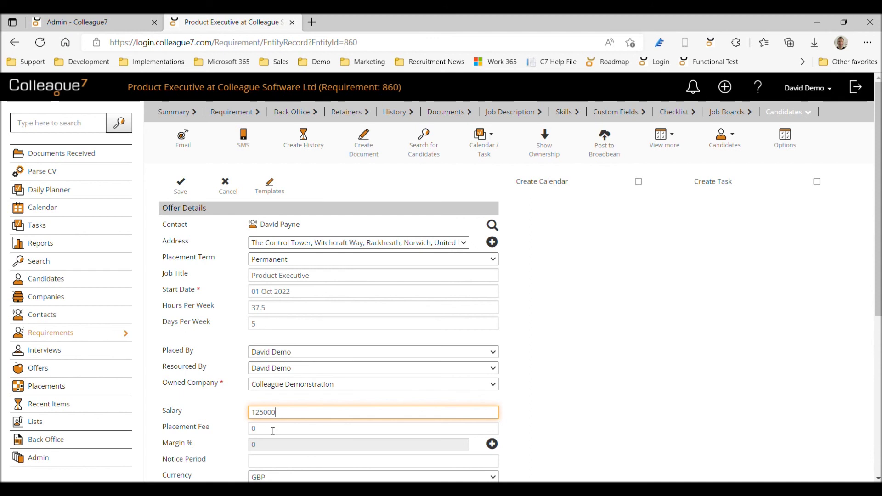
left_click(491, 444)
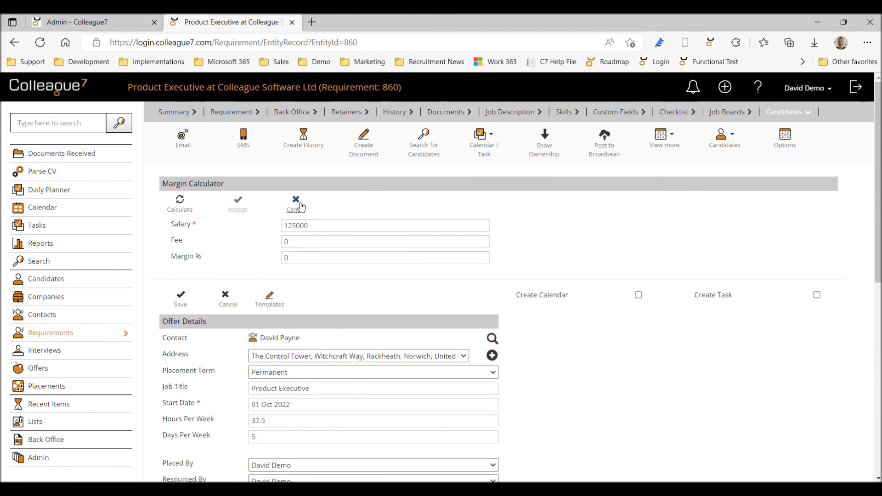
left_click(296, 202)
left_click(182, 188)
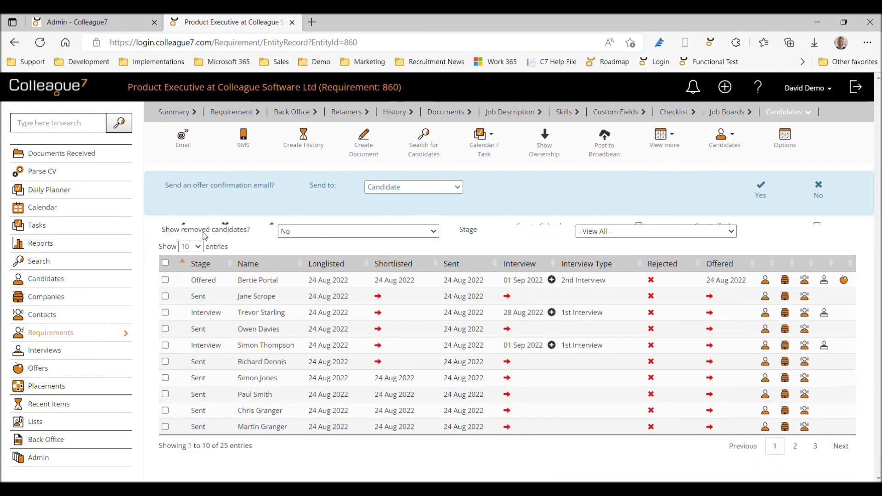
left_click(818, 192)
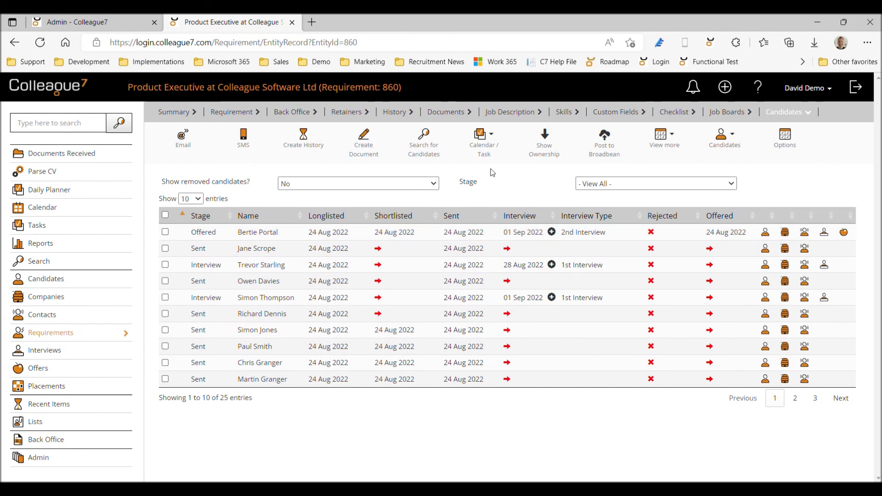
left_click(352, 113)
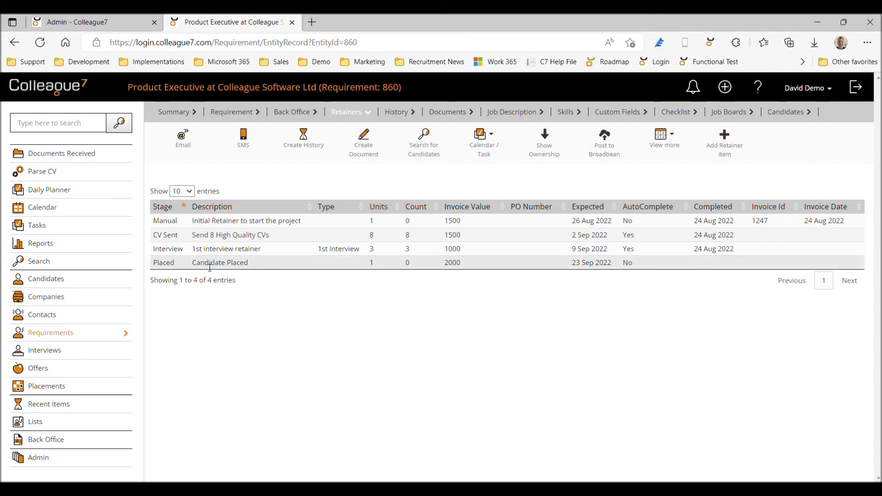
left_click(788, 114)
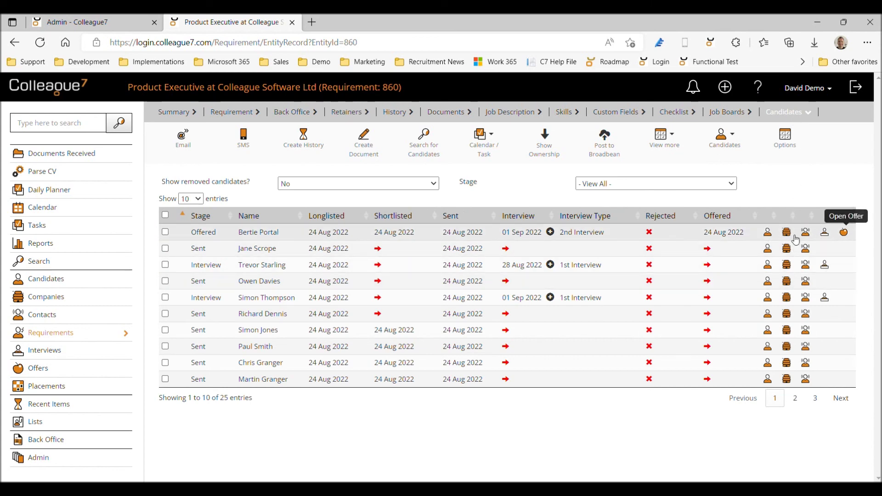
Accept the first candidate's offer through the Accept/Reject Offer prompt
left_click(166, 233)
right_click(174, 234)
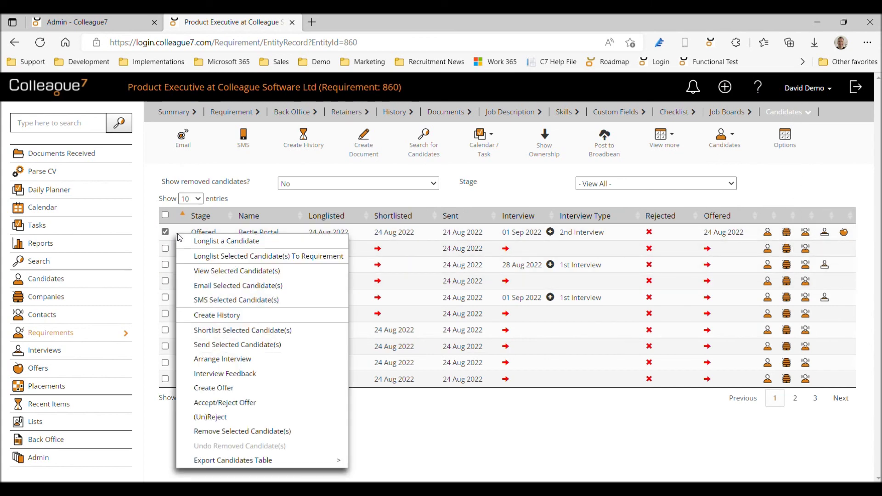
left_click(292, 402)
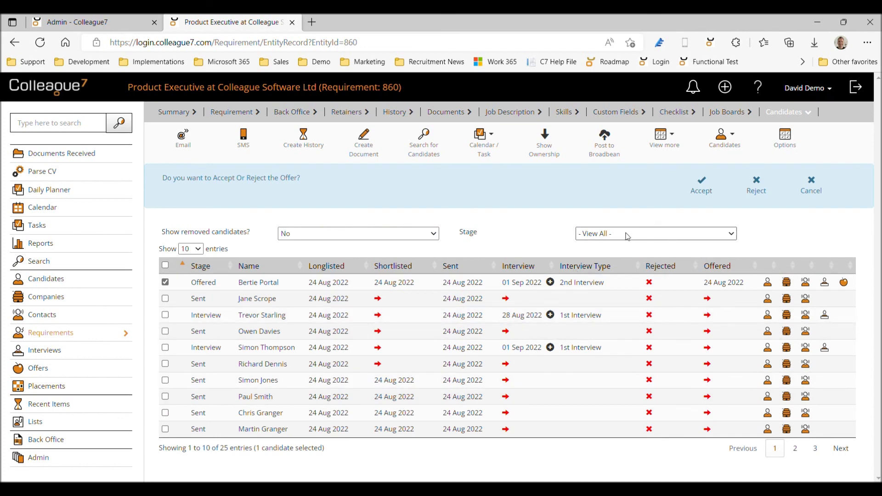
left_click(703, 194)
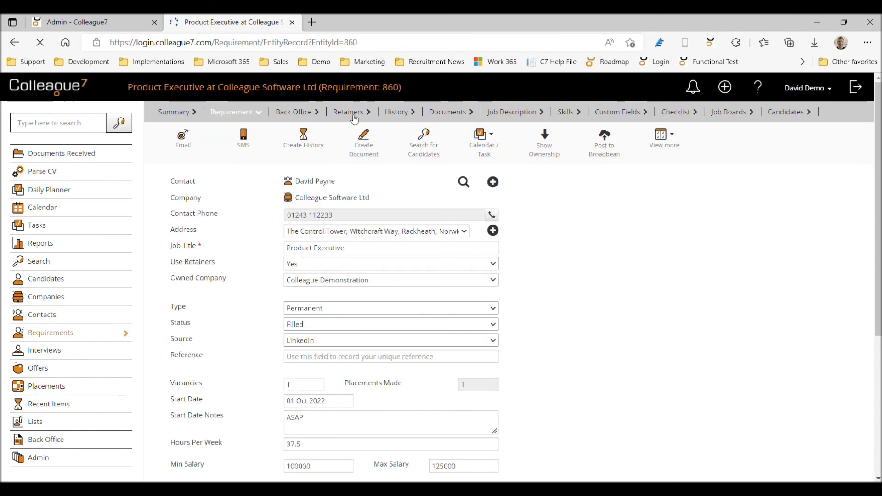
Set the Candidate Placed retainer item's Mark As Complete to Yes and save it
left_click(350, 112)
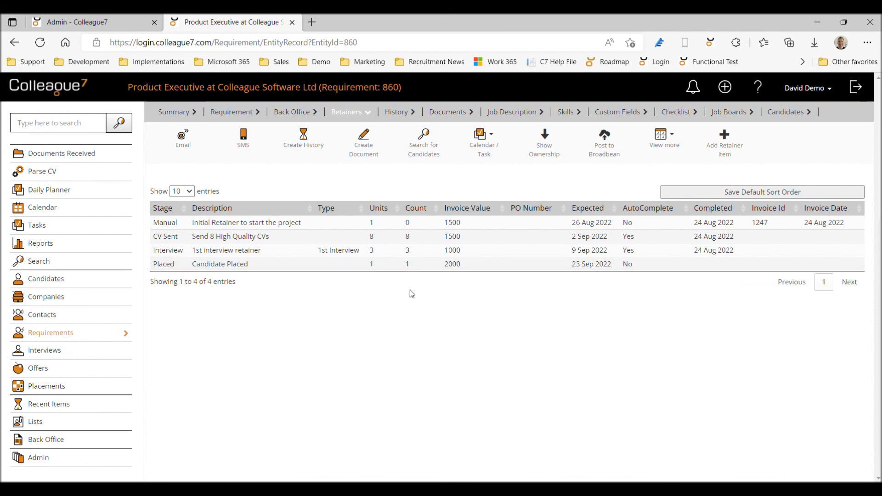
left_click(420, 265)
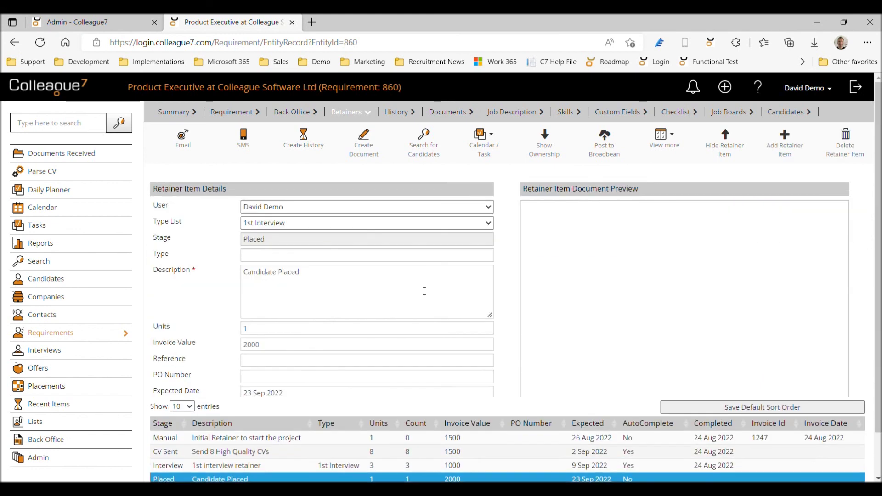
left_click(282, 442)
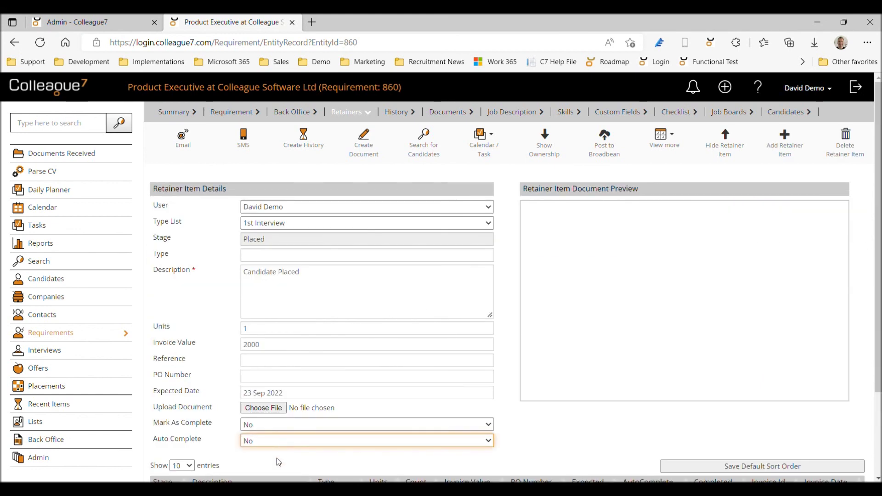
left_click(274, 426)
left_click(271, 449)
left_click(724, 151)
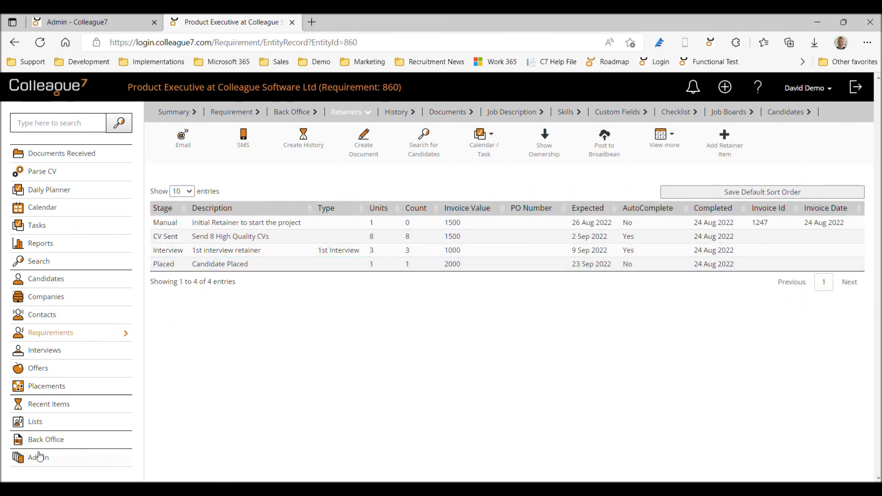
Open Back Office in a new tab and filter Generate Invoices by Type to Retainers
middle_click(153, 235)
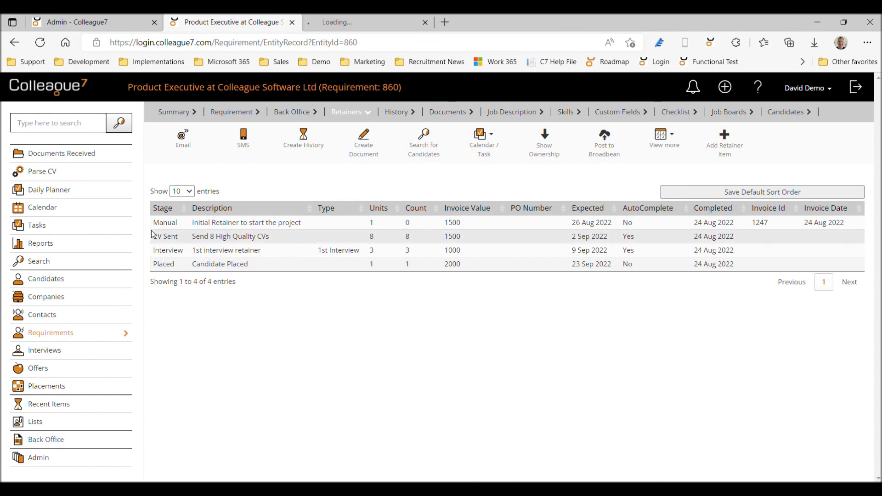
left_click(367, 21)
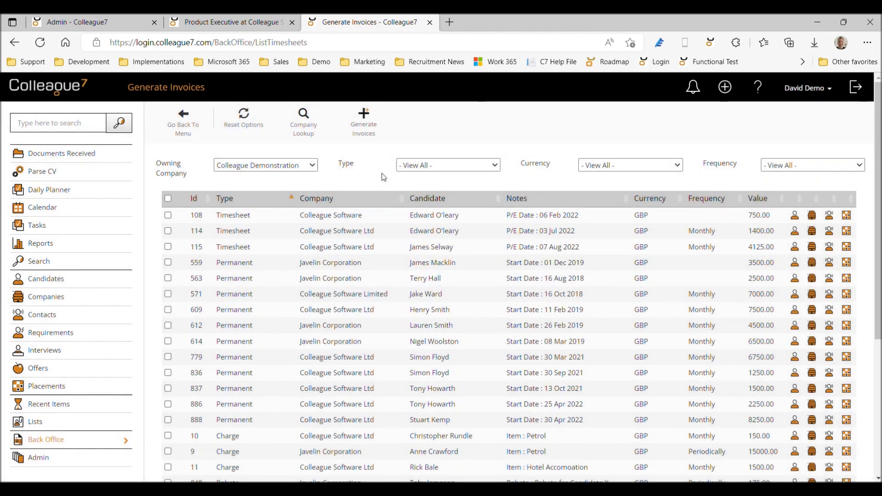
left_click(412, 166)
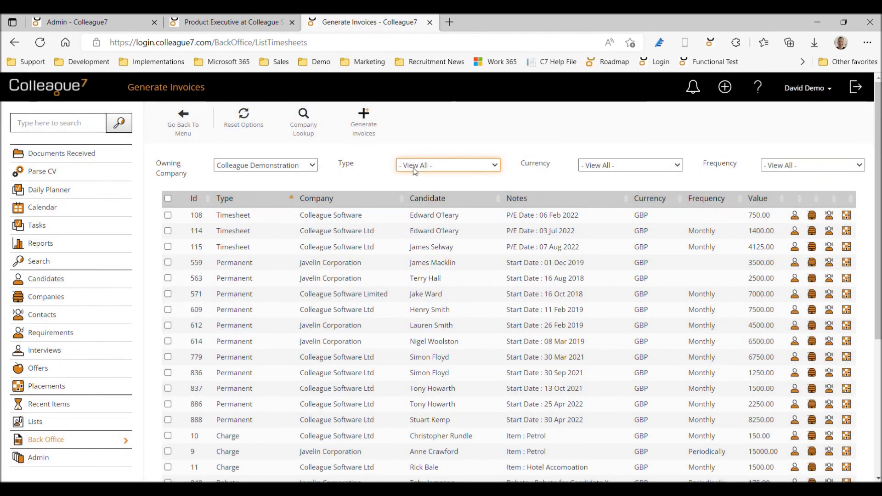
left_click(416, 249)
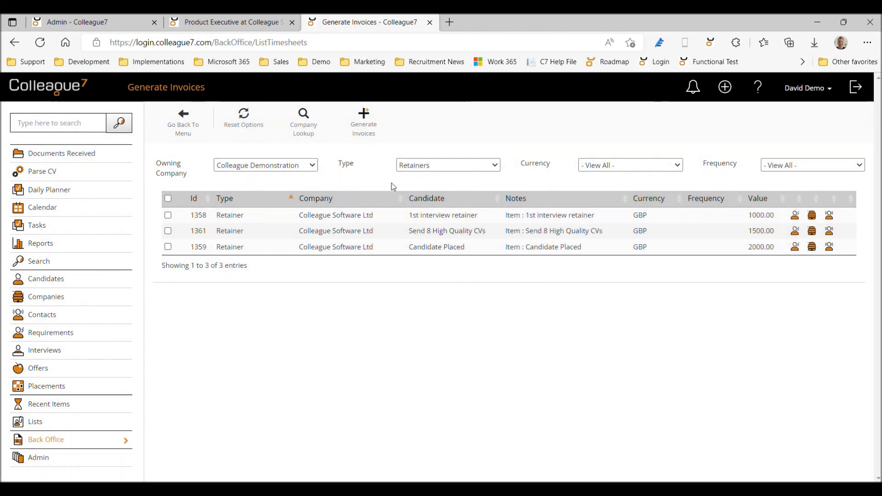